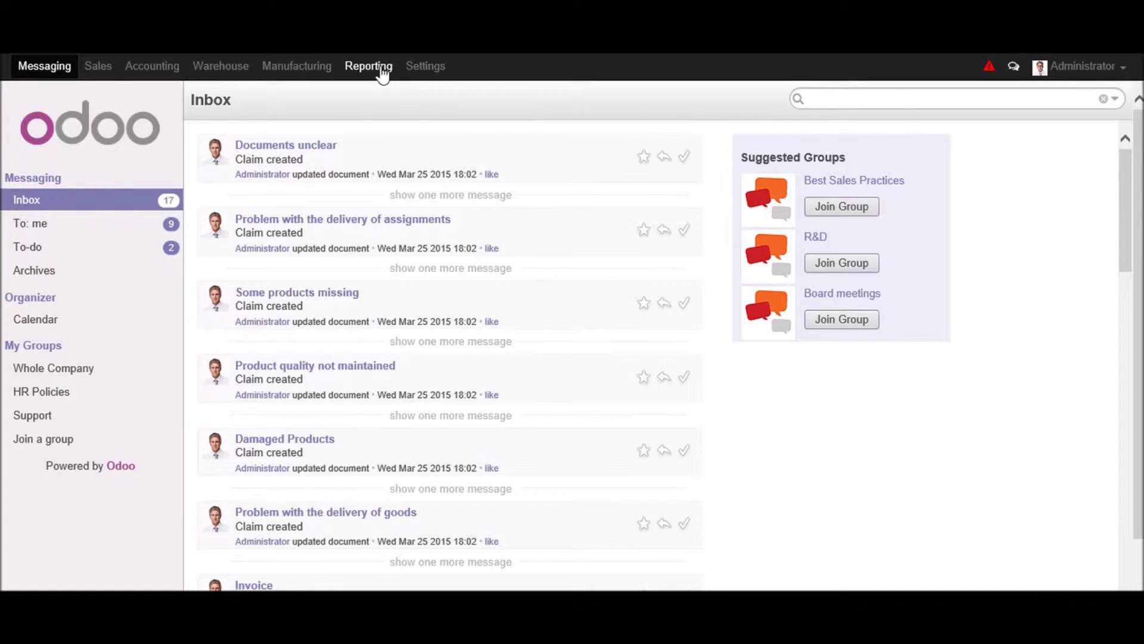
Step: Start a new customer from Sales > Customers and select the name Globalteckz
{"action": "left_click", "coordinate": [98, 71]}
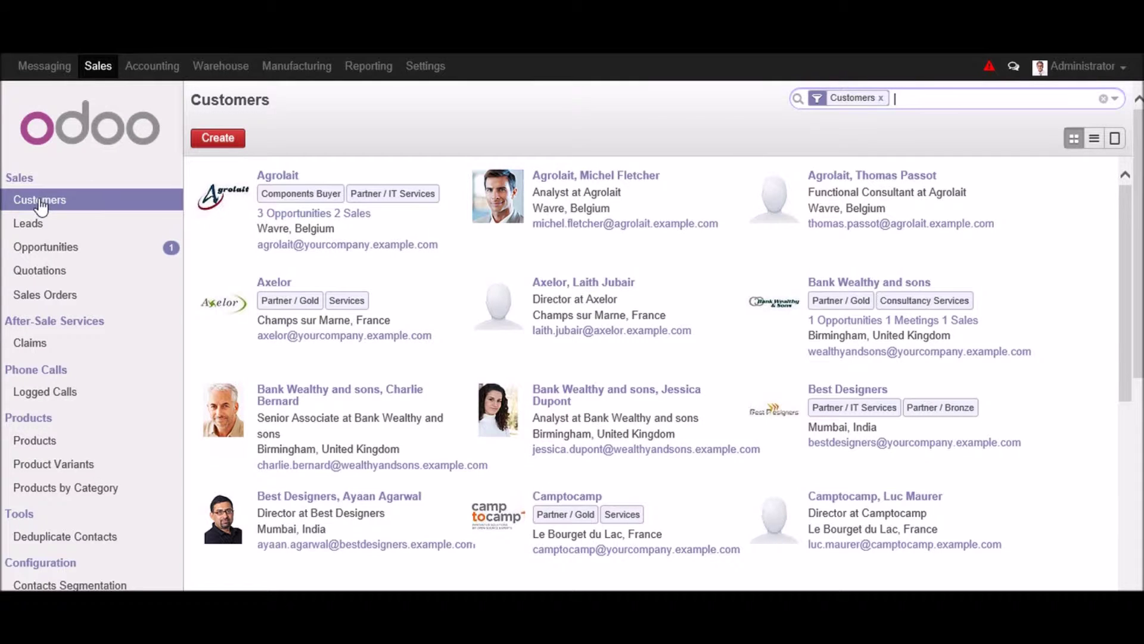
{"action": "left_click", "coordinate": [41, 204]}
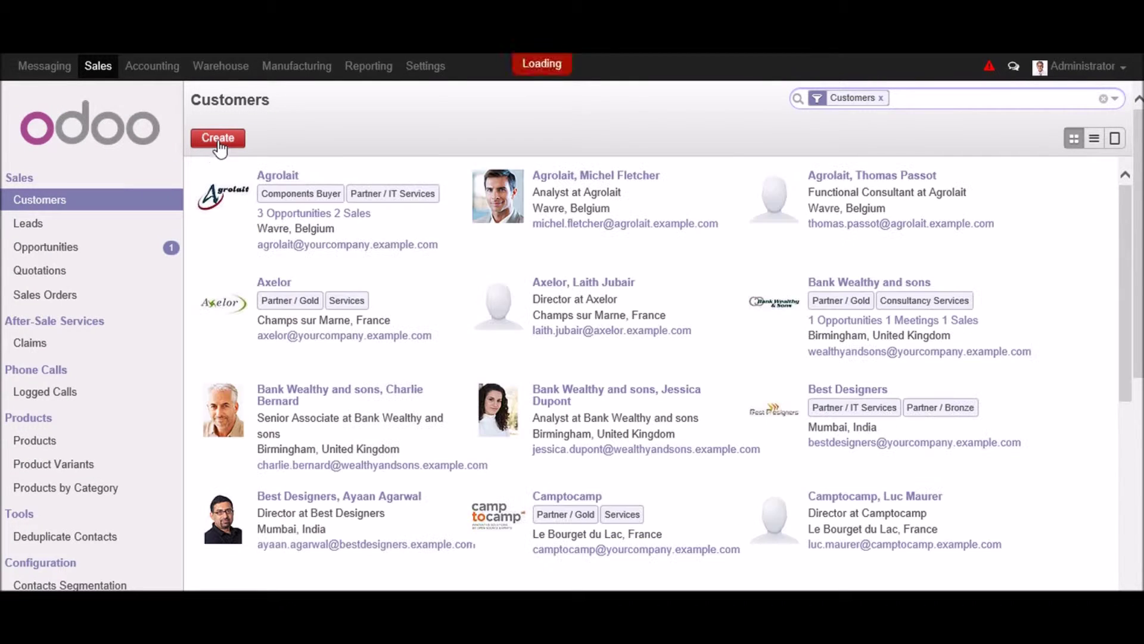
{"action": "left_click", "coordinate": [220, 143]}
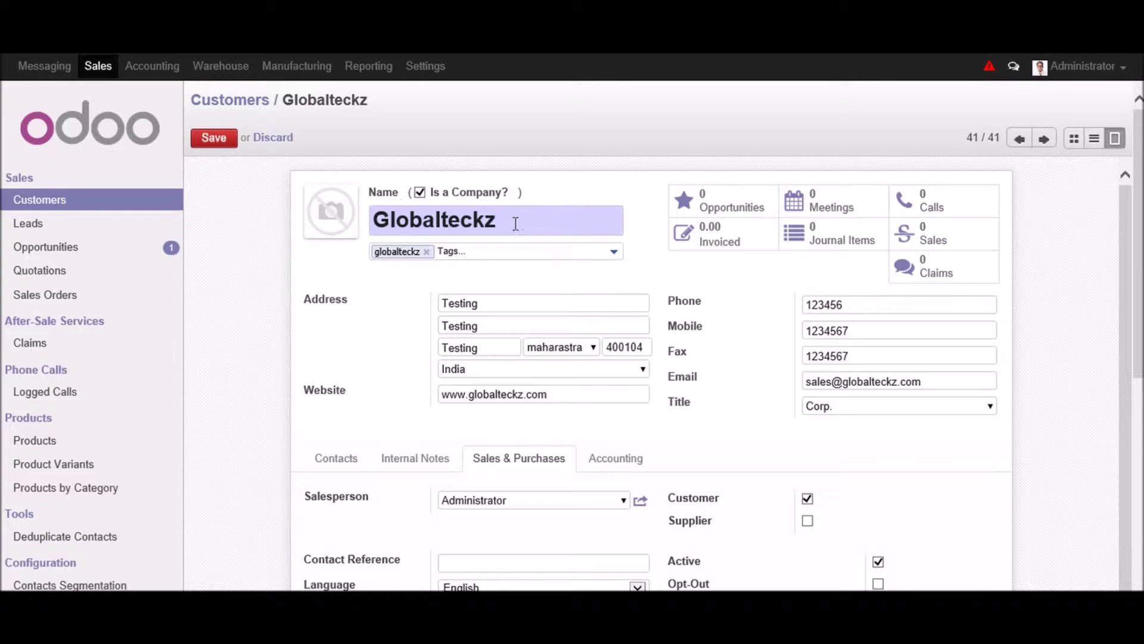
{"action": "left_click_drag", "start_coordinate": [515, 224], "coordinate": [368, 222]}
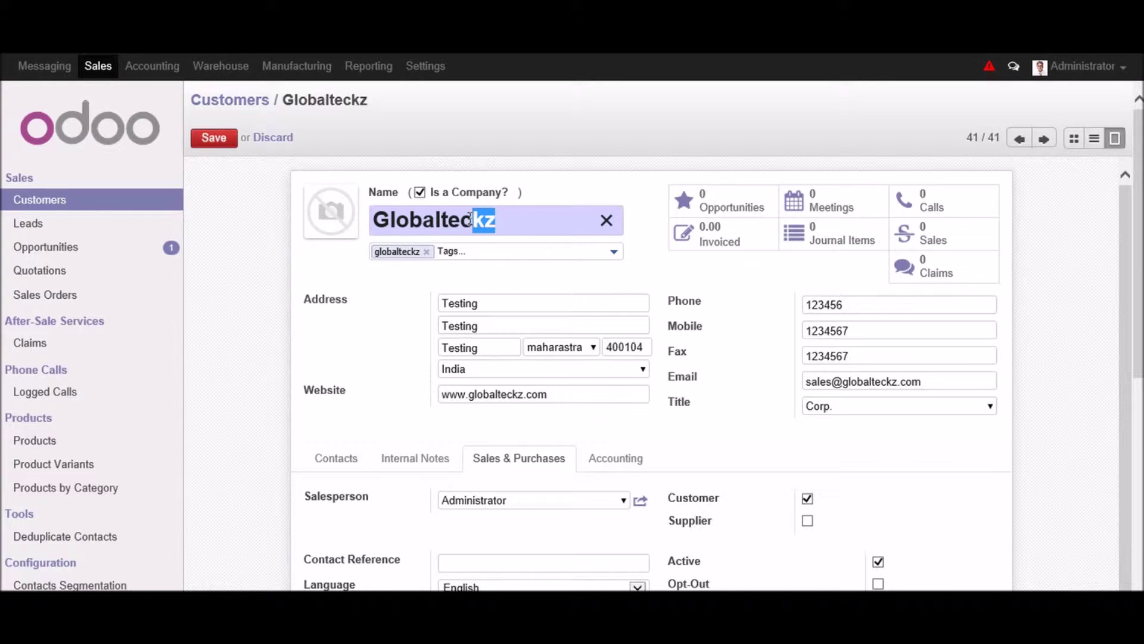
Step: Create and attach the 'erp customer' tag to Globalteckz
{"action": "left_click", "coordinate": [463, 251]}
{"action": "type", "text": "erTags..."}
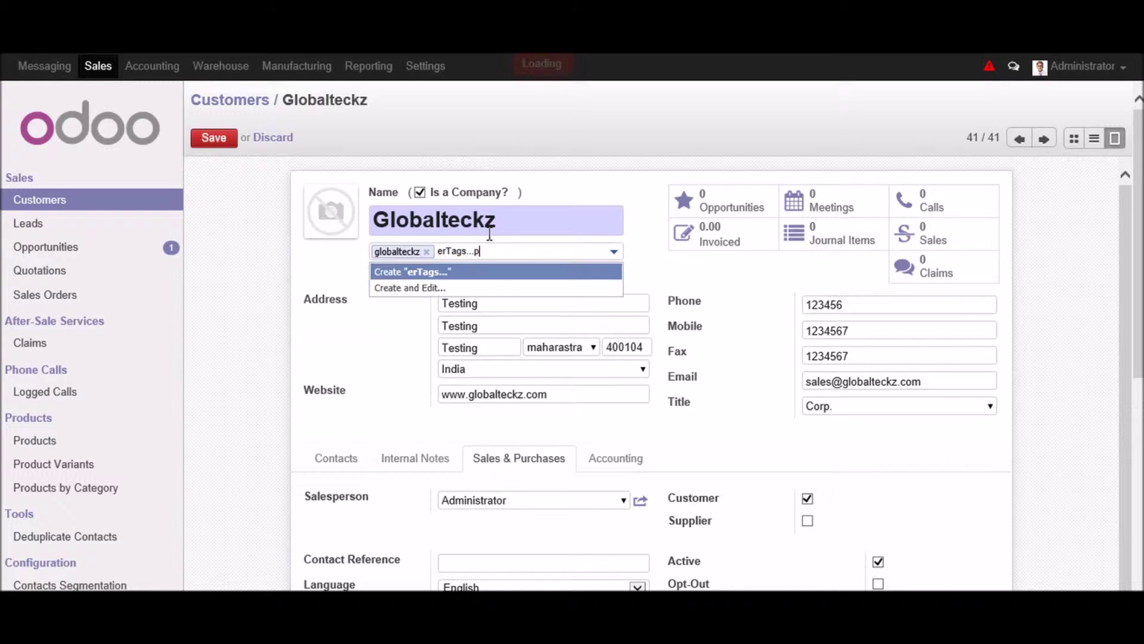
{"action": "key", "text": "BackSpace"}
{"action": "key", "text": "BackSpace"}
{"action": "key", "text": "BackSpace"}
{"action": "key", "text": "BackSpace"}
{"action": "key", "text": "BackSpace"}
{"action": "key", "text": "BackSpace"}
{"action": "key", "text": "BackSpace"}
{"action": "type", "text": "p cus"}
{"action": "type", "text": "tomer"}
{"action": "key", "text": "Return"}
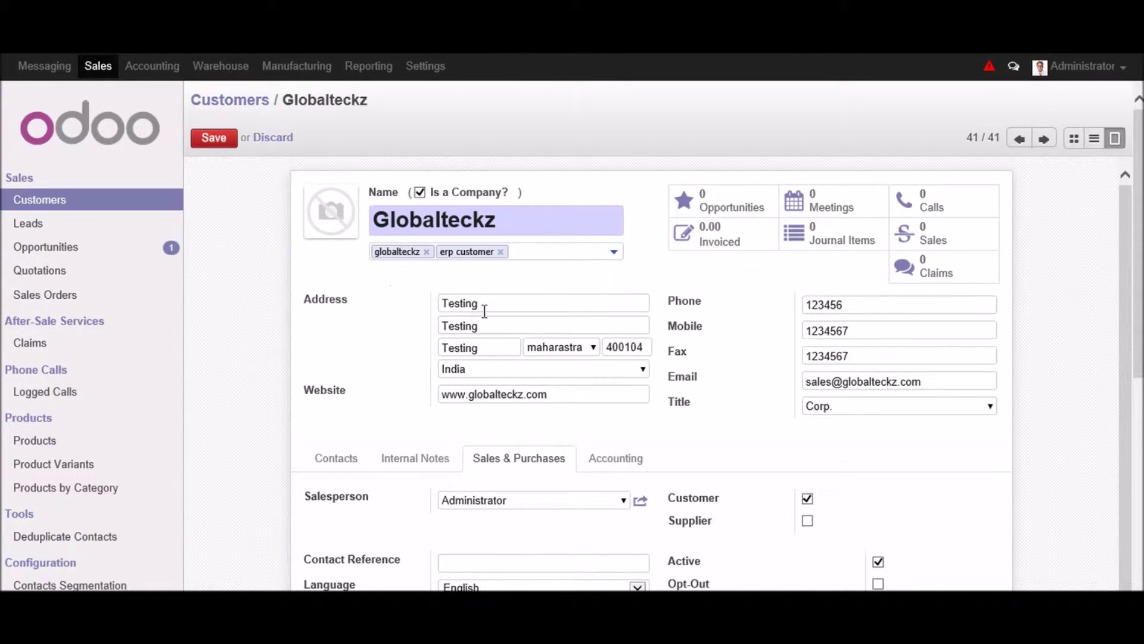
Step: Check the street address, zip code, website and Corp. title fields
{"action": "mouse_move", "coordinate": [481, 304]}
{"action": "left_mouse_down"}
{"action": "mouse_move", "coordinate": [434, 302]}
{"action": "mouse_move", "coordinate": [444, 350]}
{"action": "left_mouse_up"}
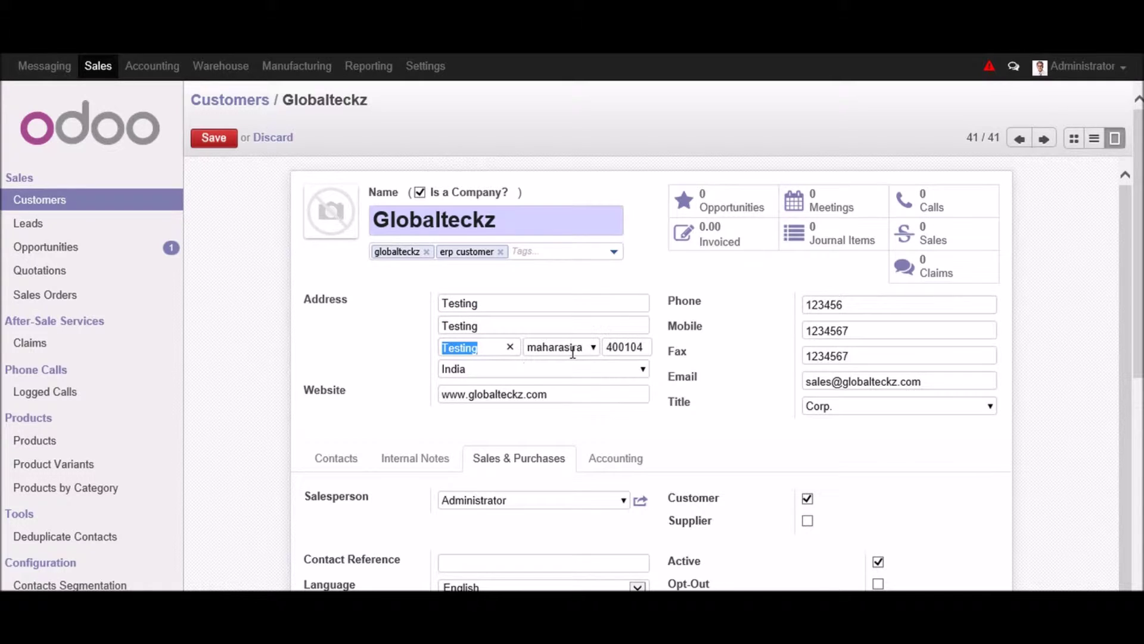
{"action": "left_click", "coordinate": [626, 346]}
{"action": "left_click_drag", "start_coordinate": [542, 394], "coordinate": [445, 393]}
{"action": "left_click", "coordinate": [876, 304]}
{"action": "key", "text": "Tab"}
{"action": "key", "text": "Tab"}
{"action": "key", "text": "Tab"}
{"action": "scroll", "coordinate": [679, 420], "scroll_direction": "down", "scroll_amount": 3}
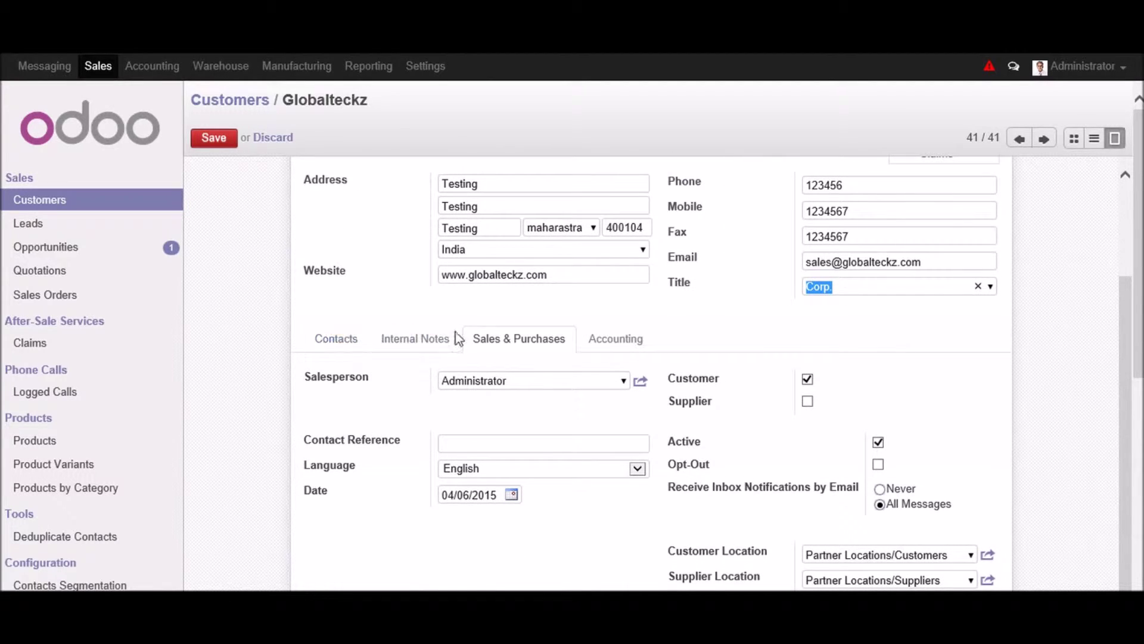
Step: Start a new contact, toggle Use Company Address, then discard it
{"action": "left_click", "coordinate": [332, 340]}
{"action": "scroll", "coordinate": [372, 345], "scroll_direction": "up", "scroll_amount": 3}
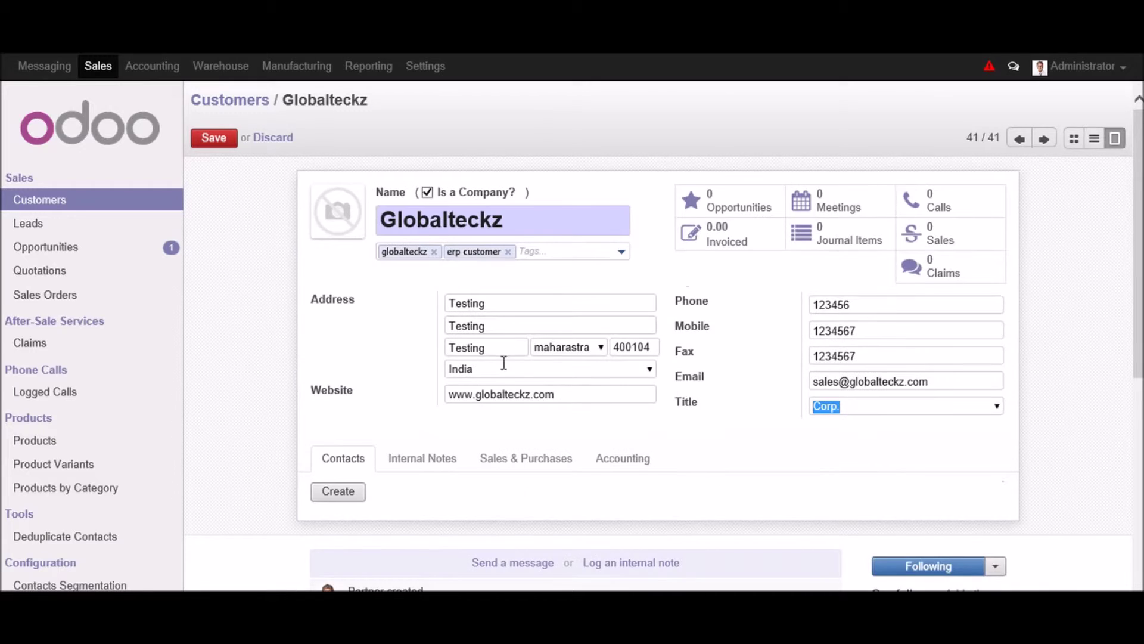
{"action": "scroll", "coordinate": [504, 363], "scroll_direction": "down", "scroll_amount": 3}
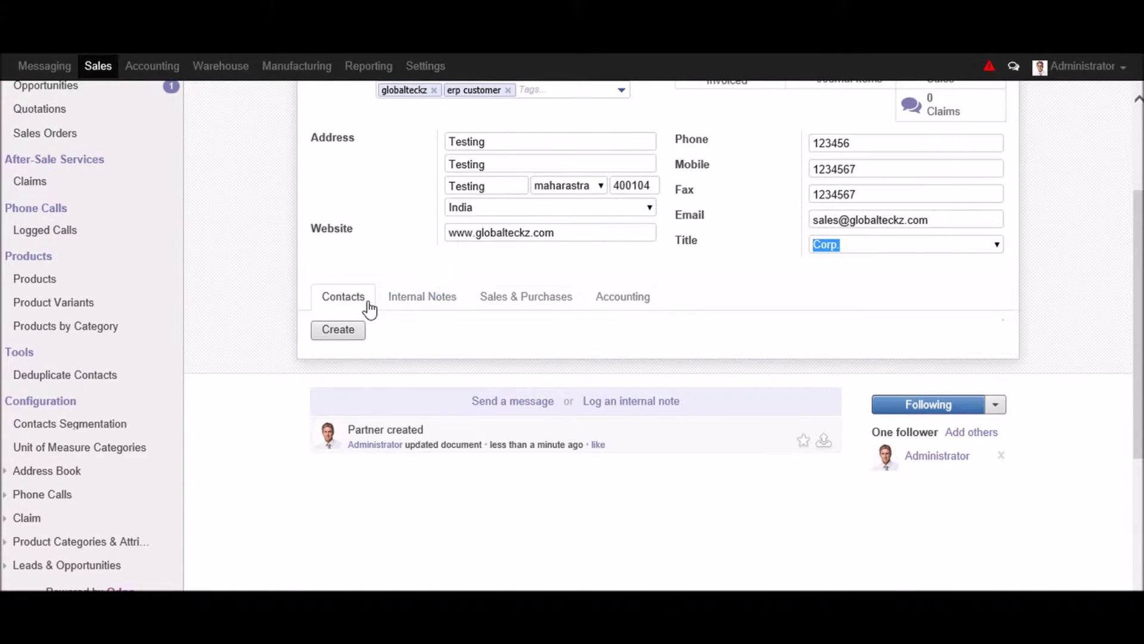
{"action": "left_click", "coordinate": [340, 330]}
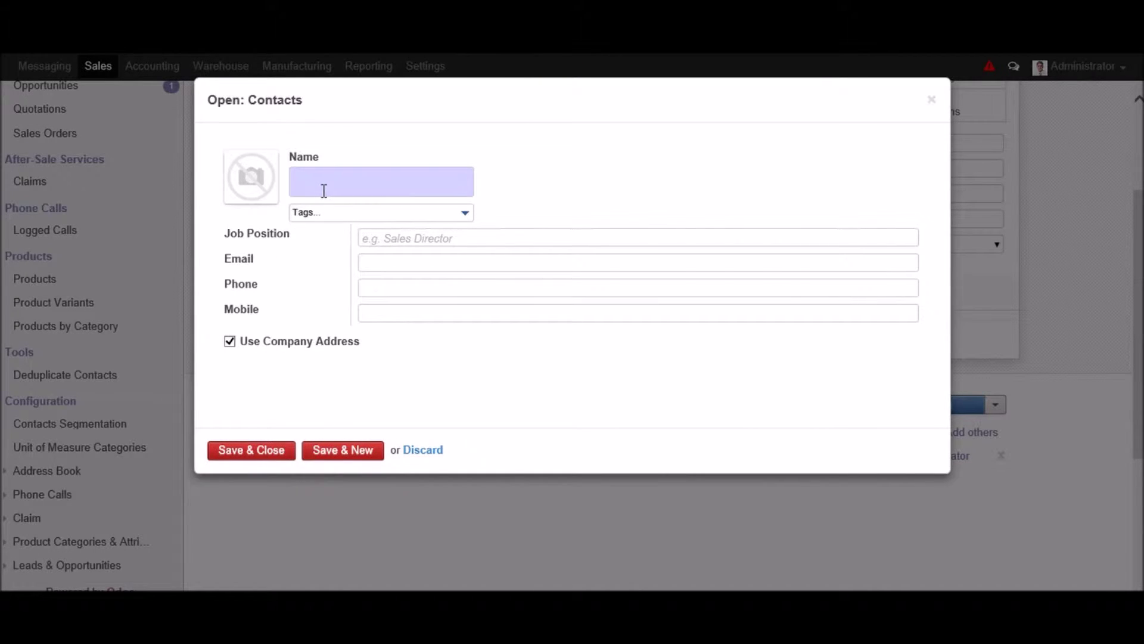
{"action": "left_click", "coordinate": [384, 240]}
{"action": "key", "text": "Tab"}
{"action": "left_click", "coordinate": [230, 342]}
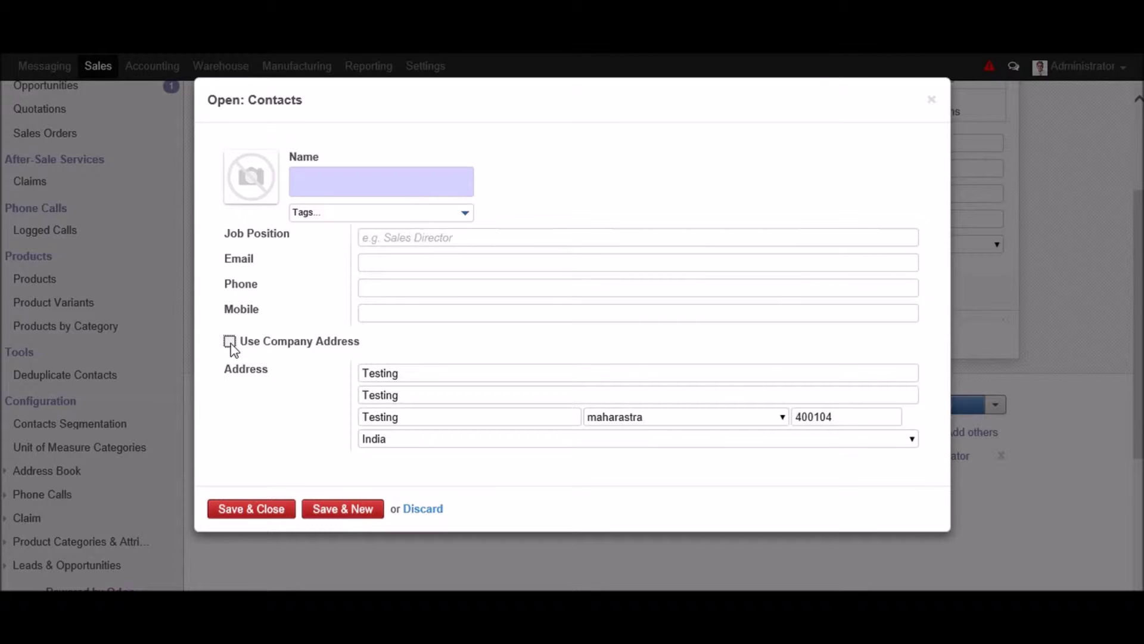
{"action": "left_click", "coordinate": [230, 342]}
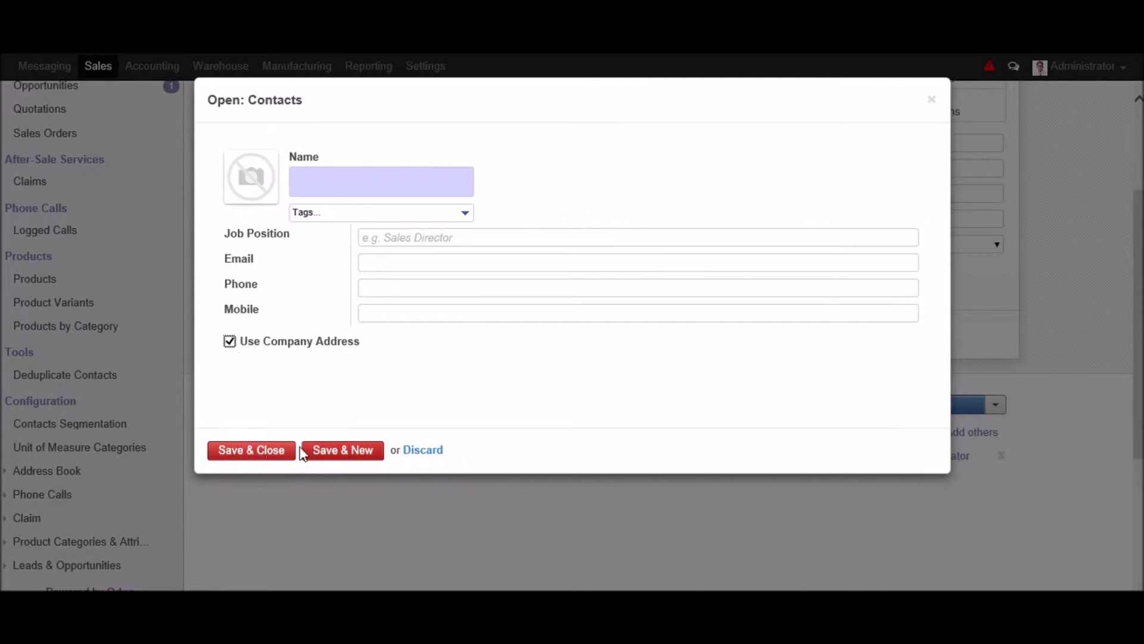
{"action": "left_click", "coordinate": [431, 451]}
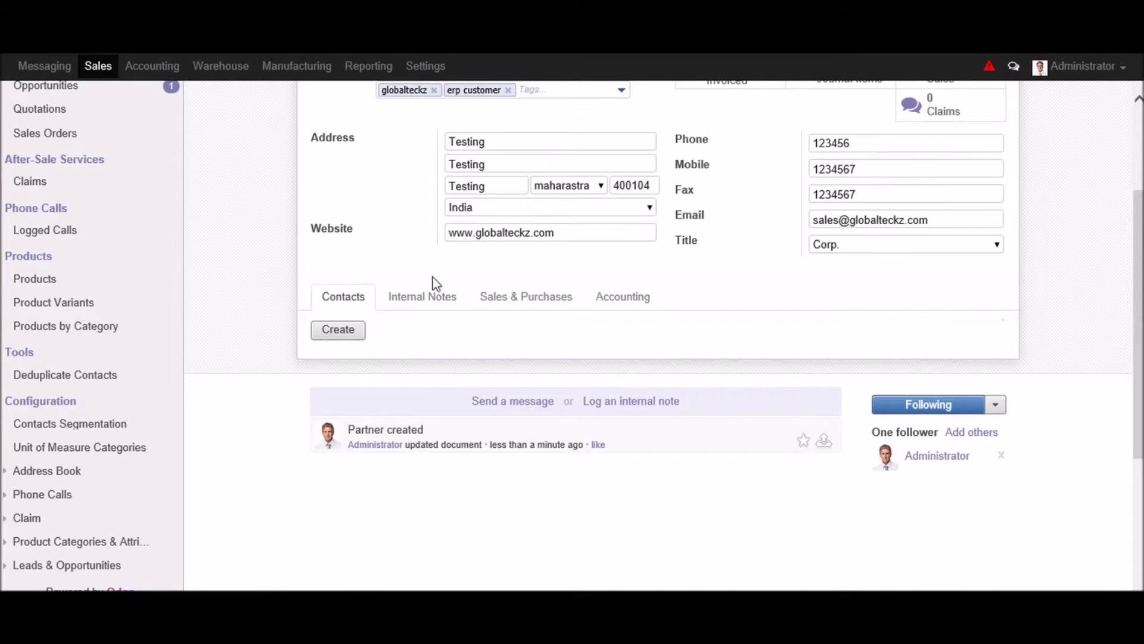
Step: Review the Sales & Purchases settings, keeping Administrator as salesperson
{"action": "left_click", "coordinate": [501, 305]}
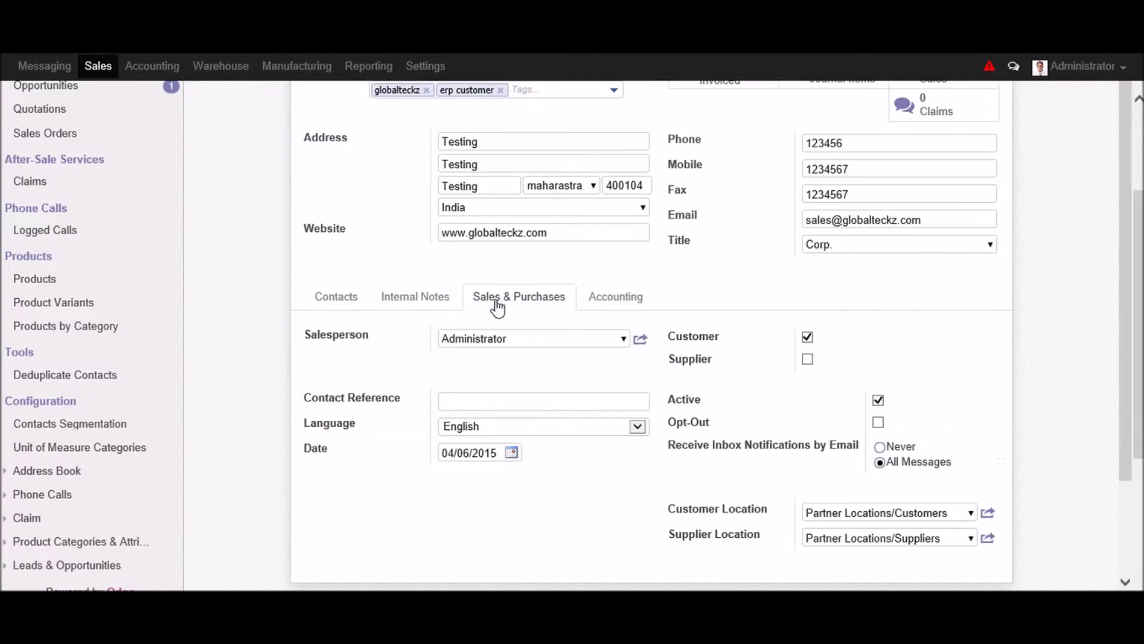
{"action": "left_click", "coordinate": [623, 341]}
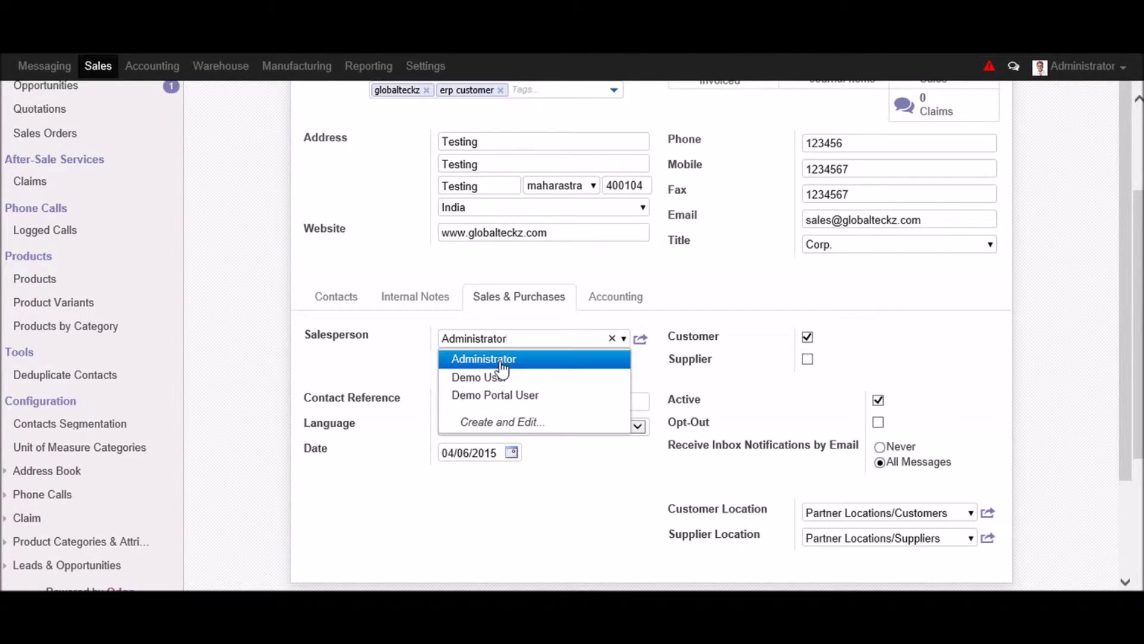
{"action": "key", "text": "Escape"}
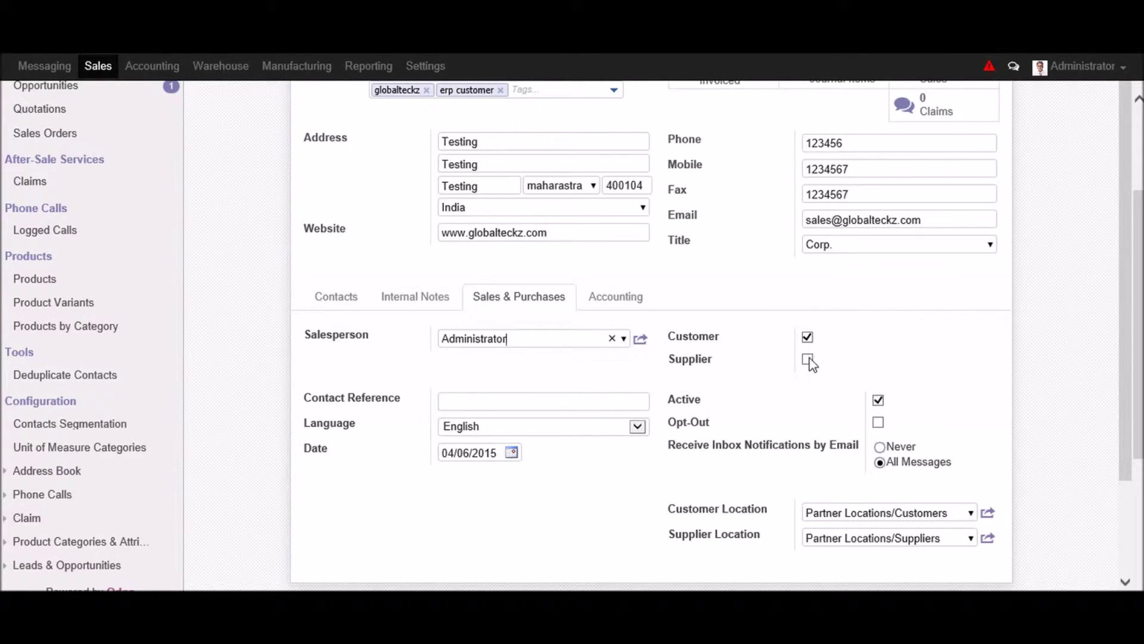
{"action": "left_click", "coordinate": [540, 399]}
{"action": "scroll", "coordinate": [756, 438], "scroll_direction": "down", "scroll_amount": 2}
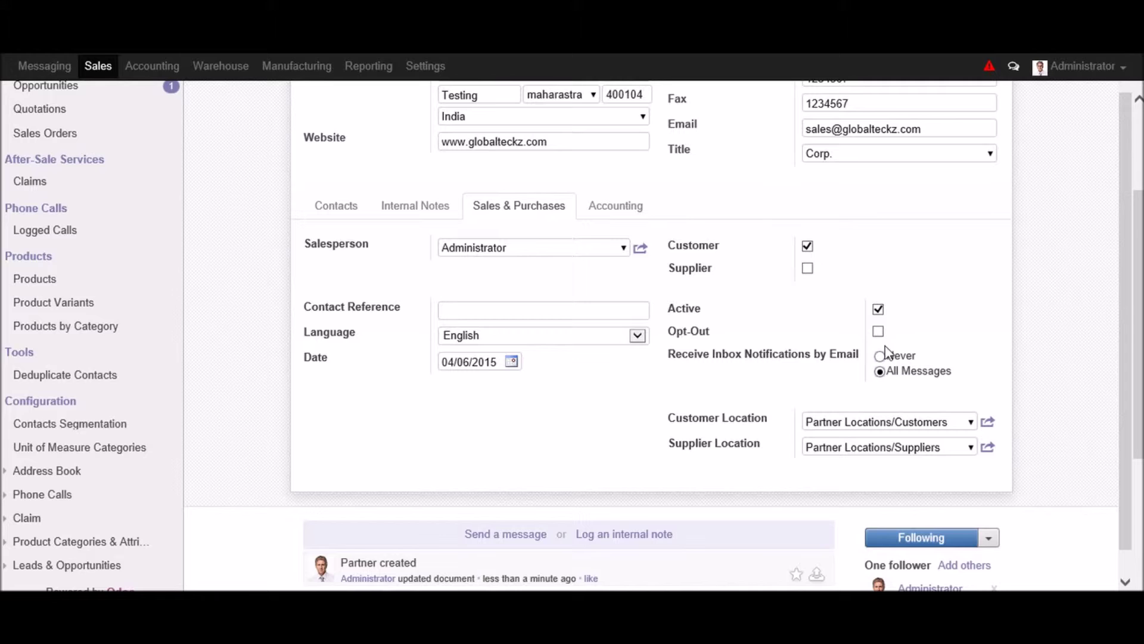
{"action": "scroll", "coordinate": [754, 397], "scroll_direction": "down", "scroll_amount": 1}
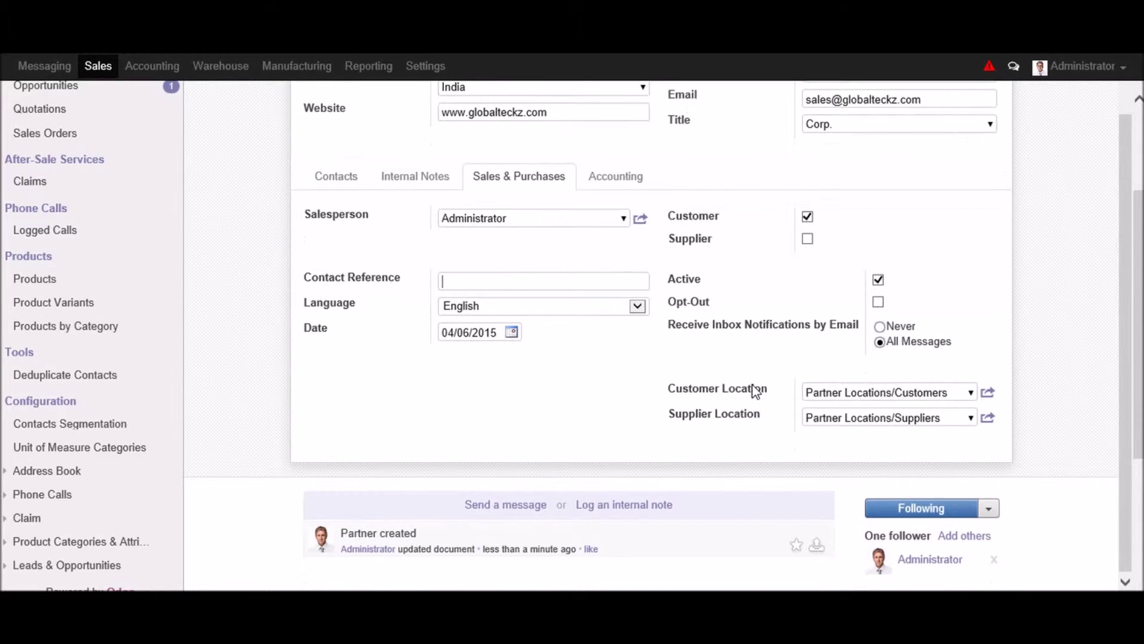
{"action": "scroll", "coordinate": [752, 385], "scroll_direction": "down", "scroll_amount": 2}
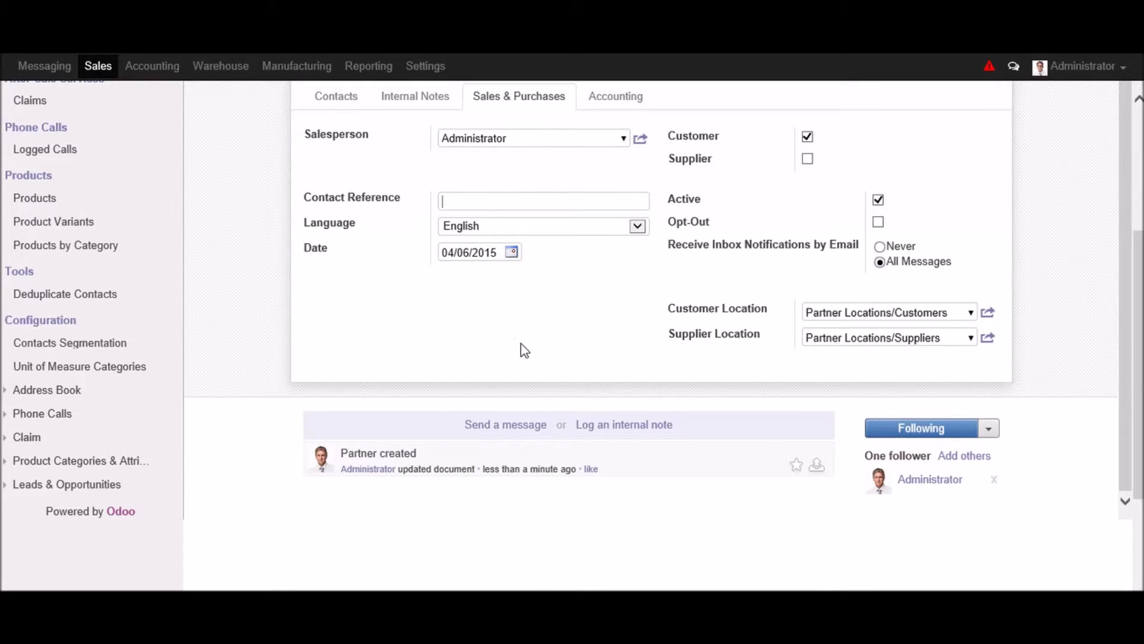
{"action": "scroll", "coordinate": [528, 349], "scroll_direction": "up", "scroll_amount": 3}
{"action": "scroll", "coordinate": [350, 332], "scroll_direction": "up", "scroll_amount": 2}
Step: Add the internal note 'testing', then show the Accounting settings
{"action": "left_click", "coordinate": [429, 299]}
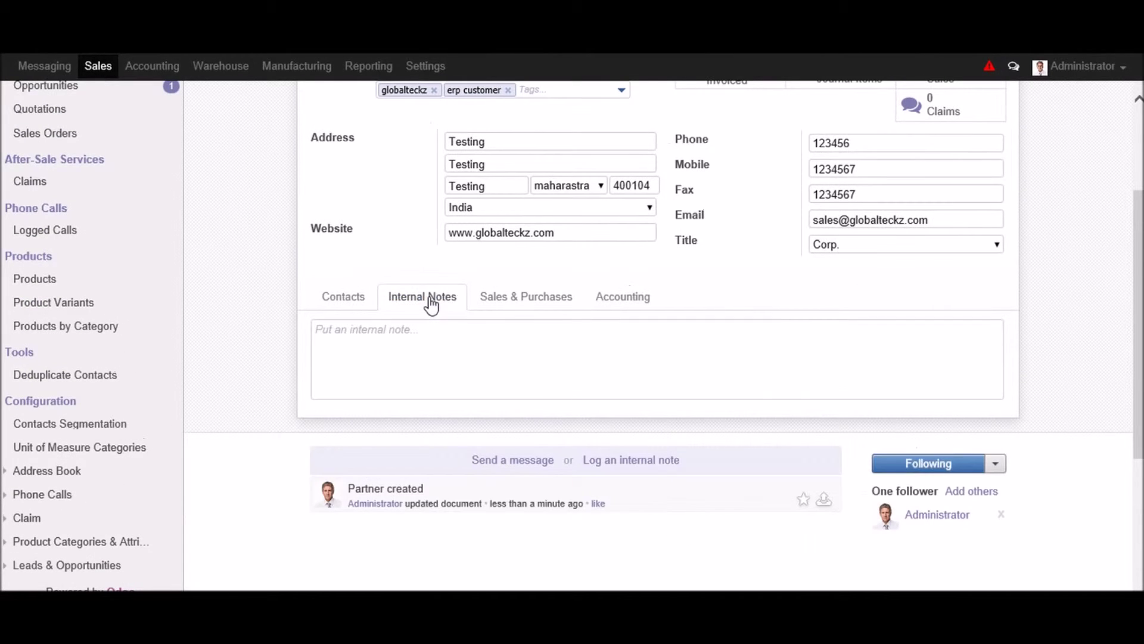
{"action": "left_click", "coordinate": [415, 353]}
{"action": "left_click", "coordinate": [623, 304]}
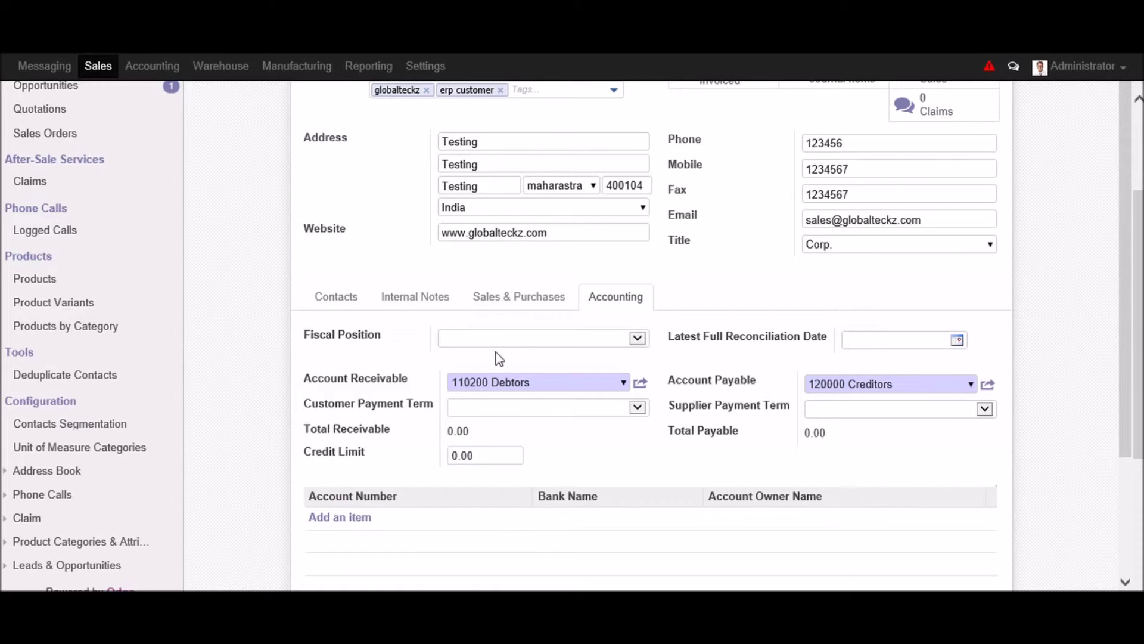
Step: Leave fiscal position blank and set the customer payment term to 15 Days
{"action": "left_click", "coordinate": [636, 339]}
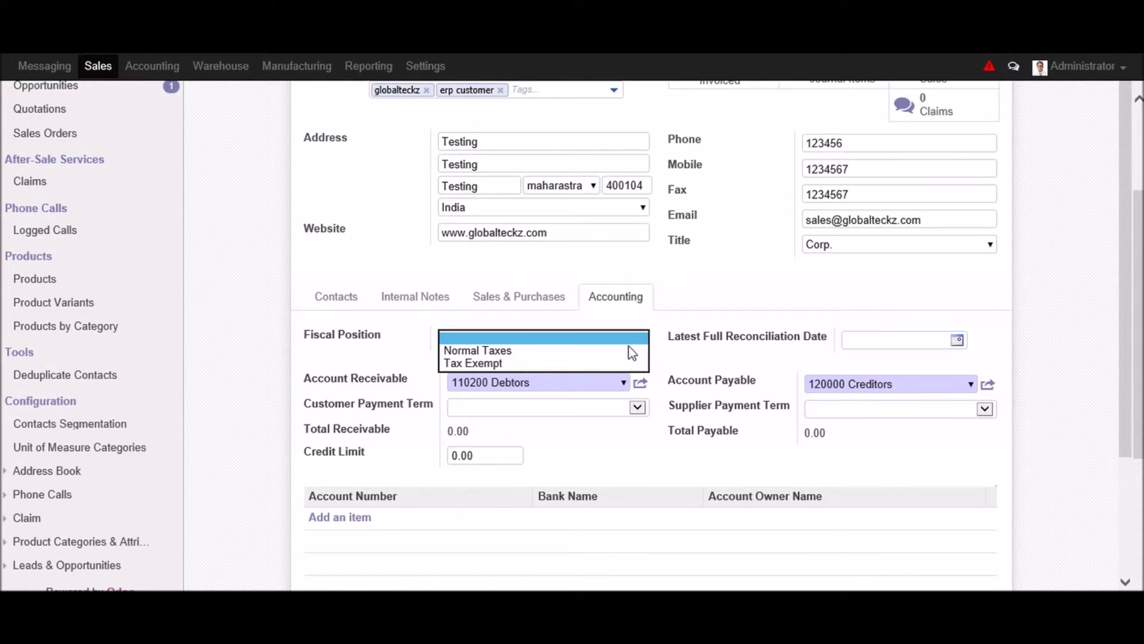
{"action": "left_click", "coordinate": [610, 425]}
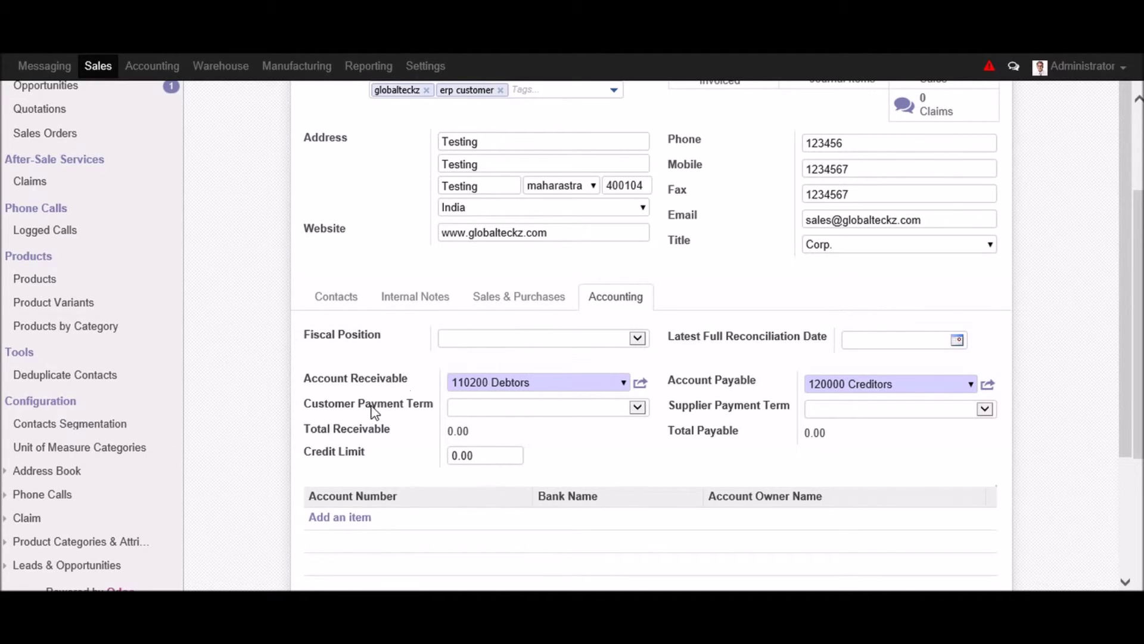
{"action": "left_click", "coordinate": [613, 410]}
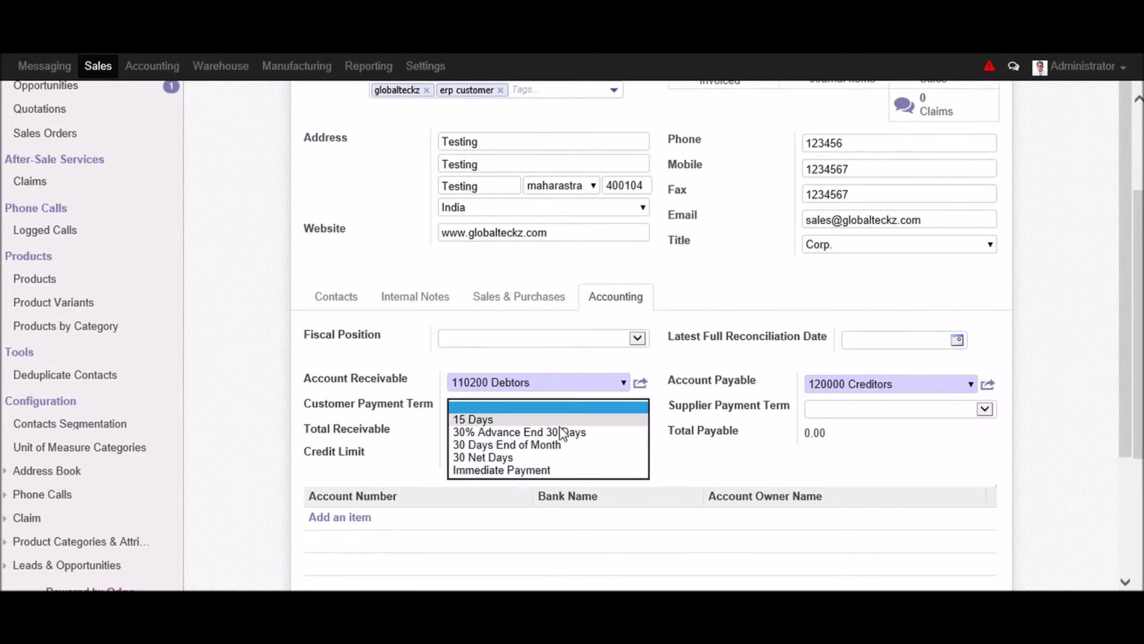
{"action": "left_click", "coordinate": [508, 420]}
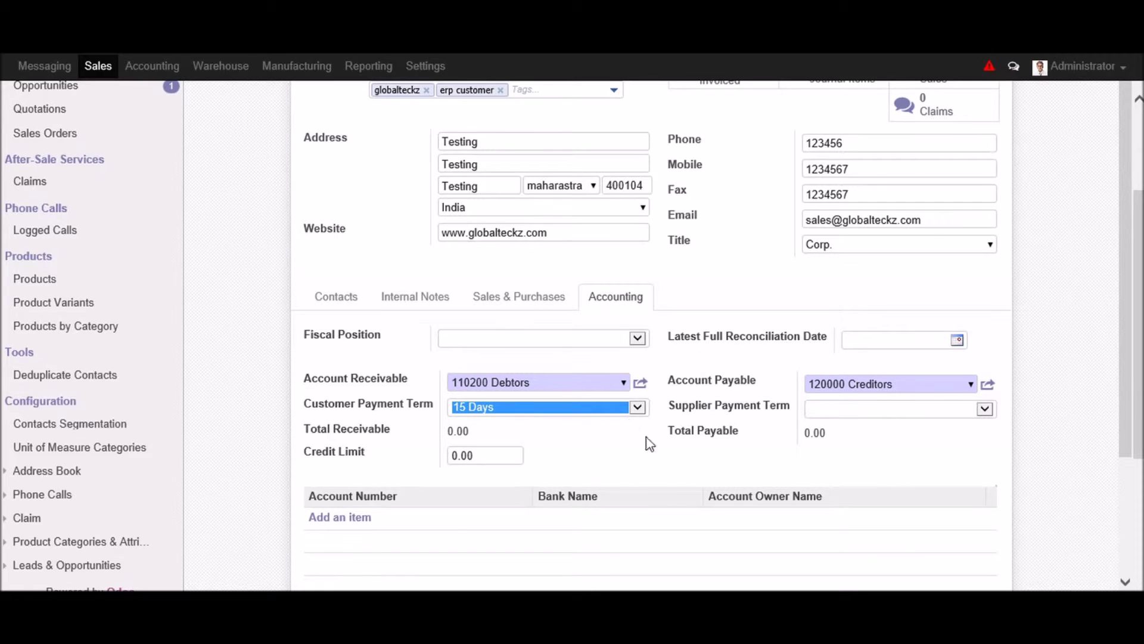
{"action": "left_click", "coordinate": [484, 456]}
{"action": "left_click_drag", "start_coordinate": [368, 453], "coordinate": [304, 454]}
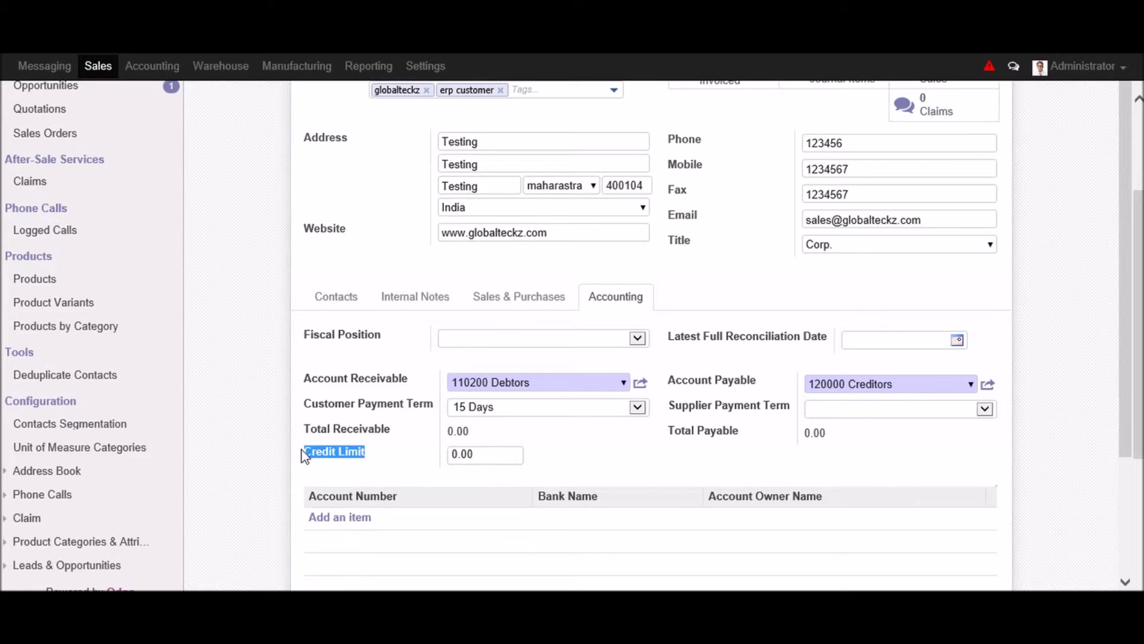
{"action": "left_click", "coordinate": [707, 467]}
Step: Set the latest full reconciliation date to 04/06/2015 20:03:24, supplier payment term empty
{"action": "mouse_move", "coordinate": [746, 336]}
{"action": "left_click", "coordinate": [959, 340]}
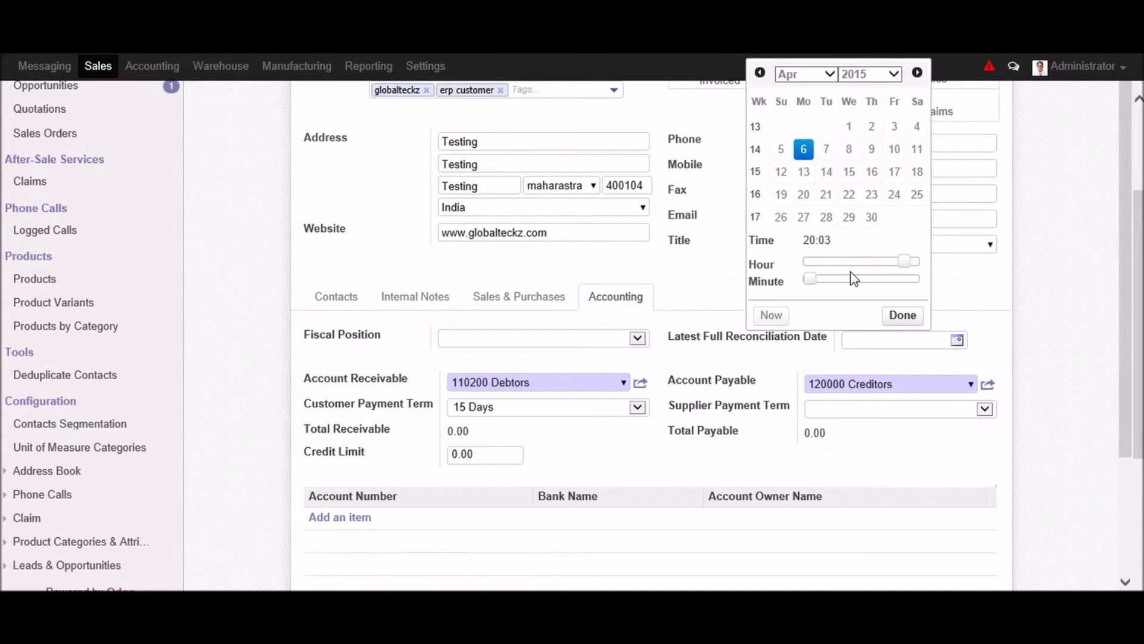
{"action": "left_click", "coordinate": [826, 151]}
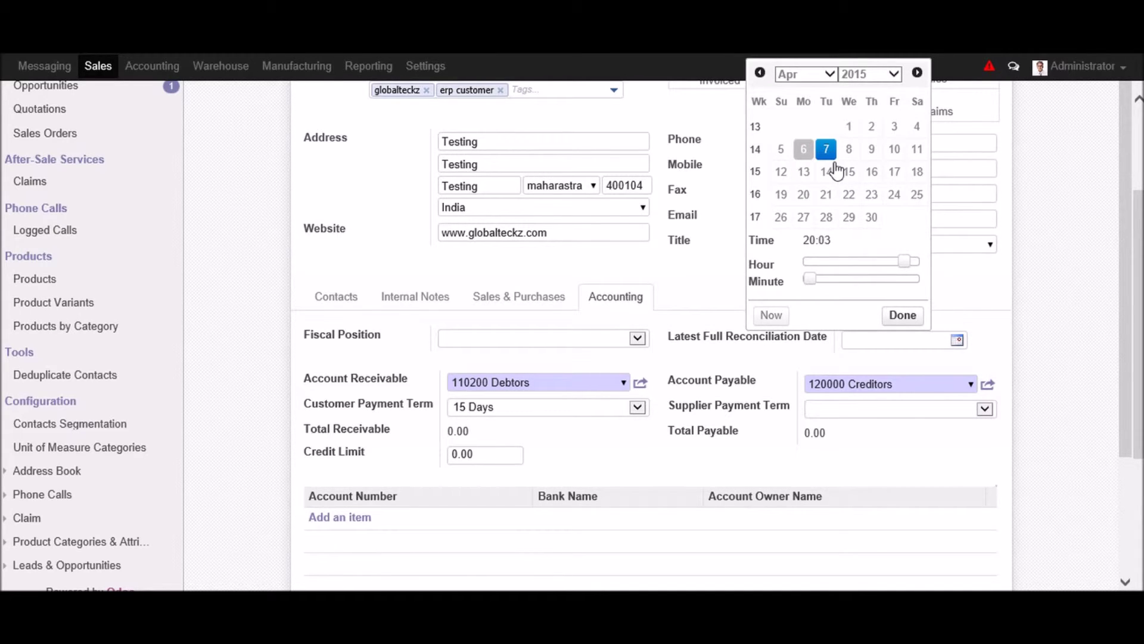
{"action": "left_click", "coordinate": [934, 364]}
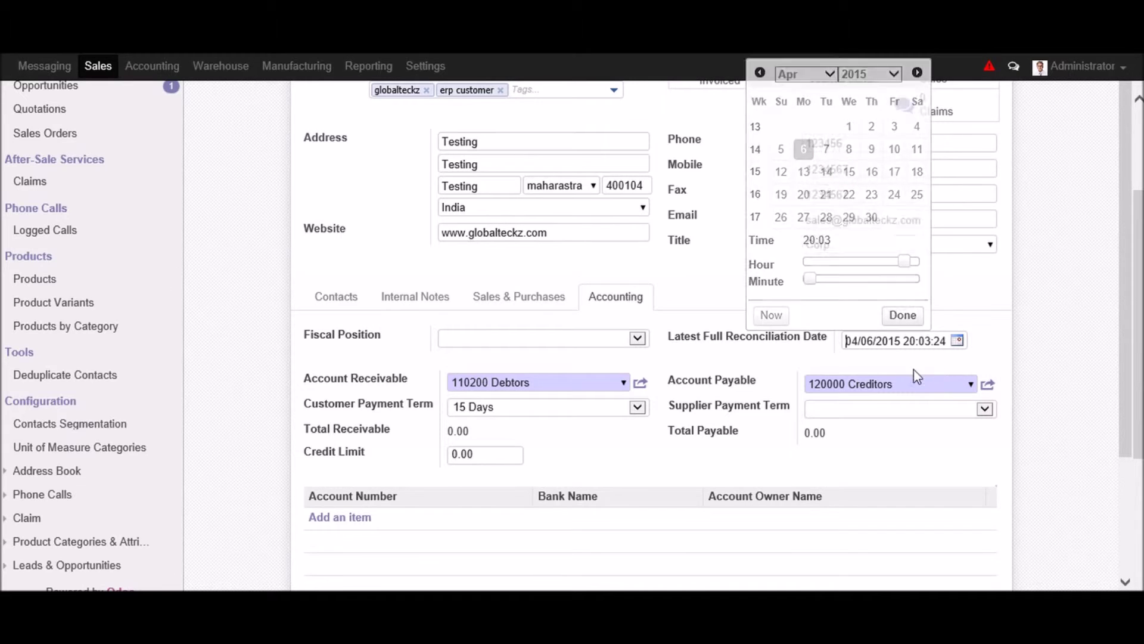
{"action": "left_click", "coordinate": [827, 412]}
{"action": "left_click", "coordinate": [787, 409]}
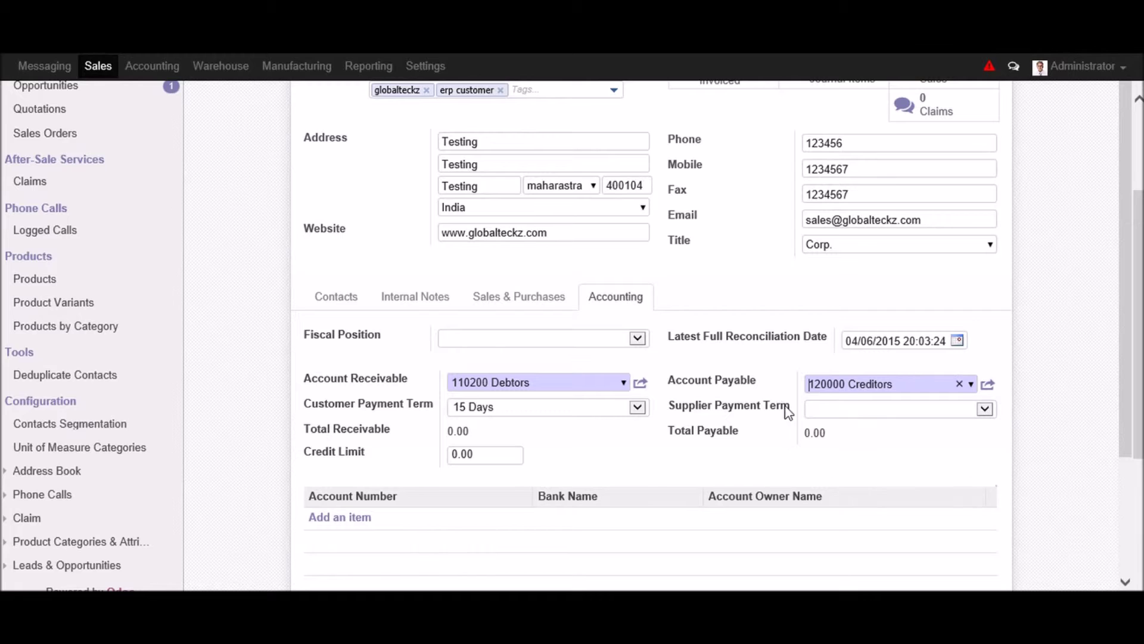
{"action": "scroll", "coordinate": [820, 435], "scroll_direction": "down", "scroll_amount": 2}
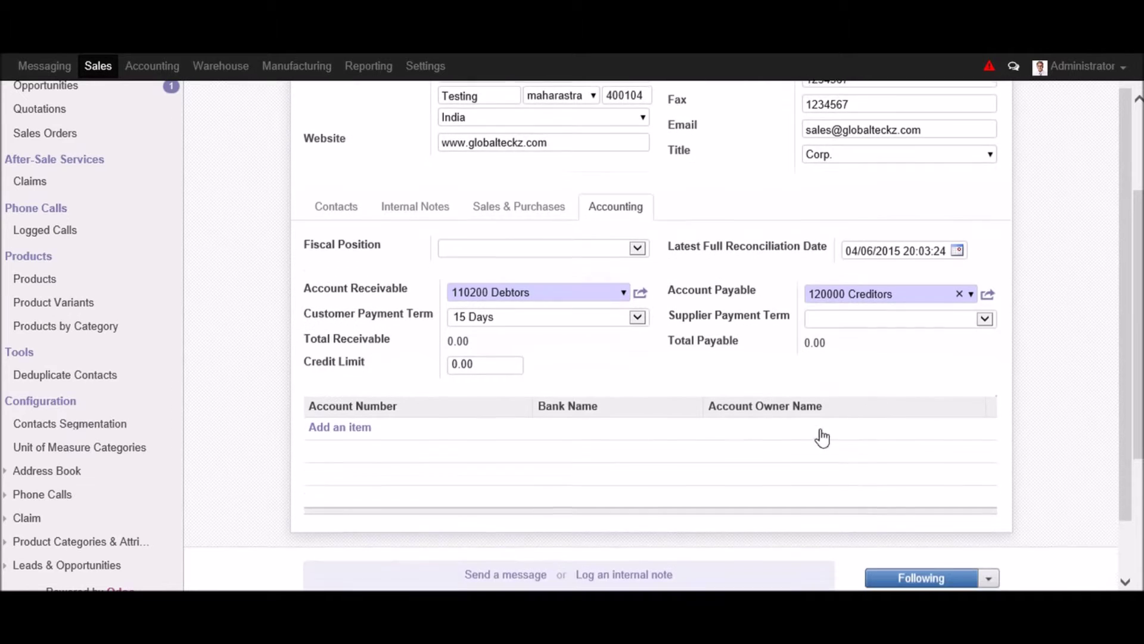
{"action": "left_click", "coordinate": [358, 428]}
Step: Abandon the new bank account form and save the Globalteckz customer
{"action": "left_click", "coordinate": [412, 147]}
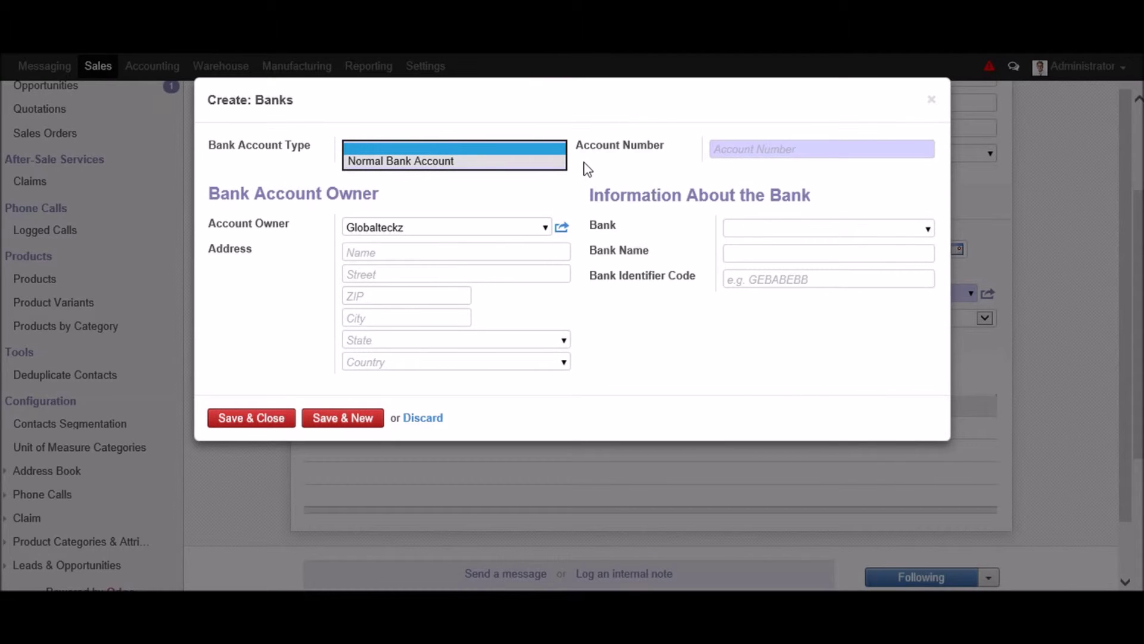
{"action": "left_click", "coordinate": [784, 152]}
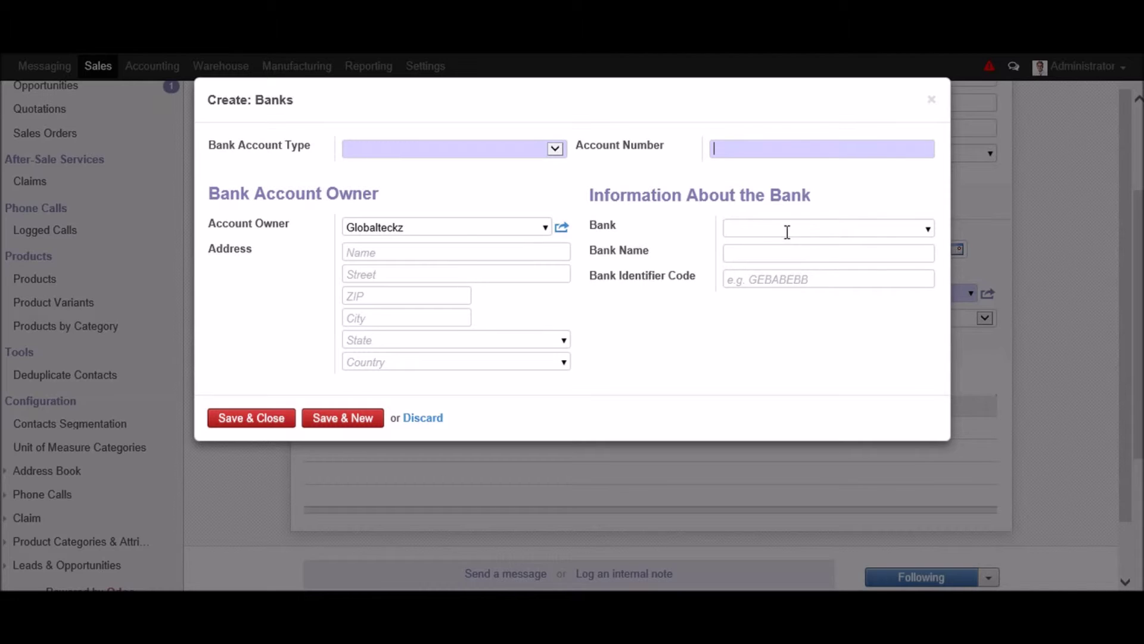
{"action": "left_click", "coordinate": [927, 232]}
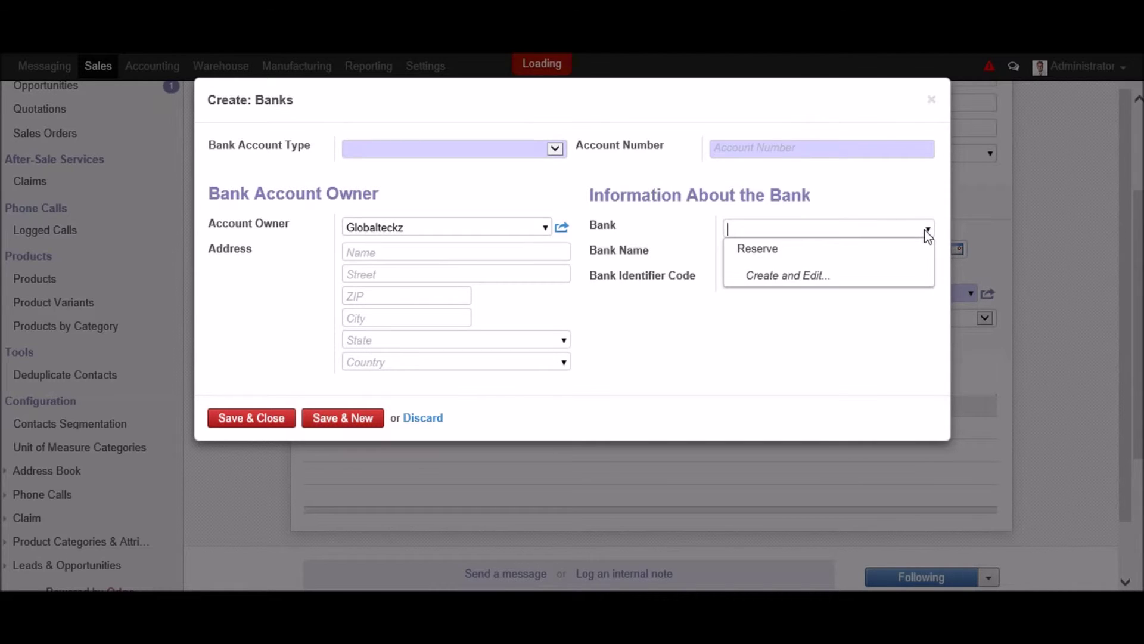
{"action": "left_click", "coordinate": [707, 238]}
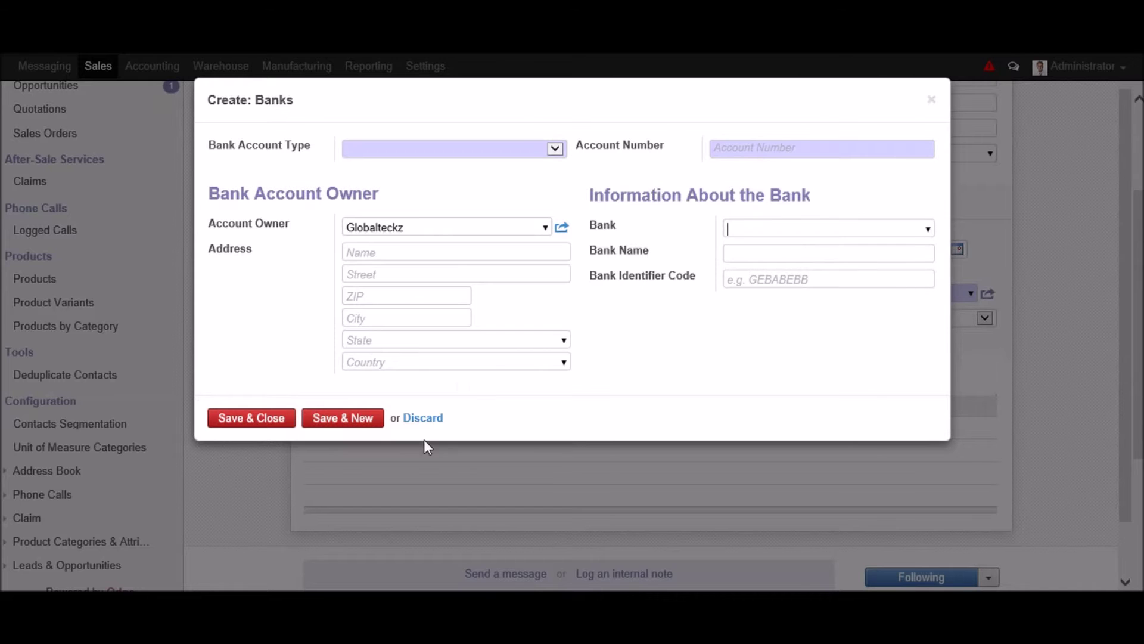
{"action": "left_click", "coordinate": [422, 418]}
{"action": "scroll", "coordinate": [826, 474], "scroll_direction": "up", "scroll_amount": 2}
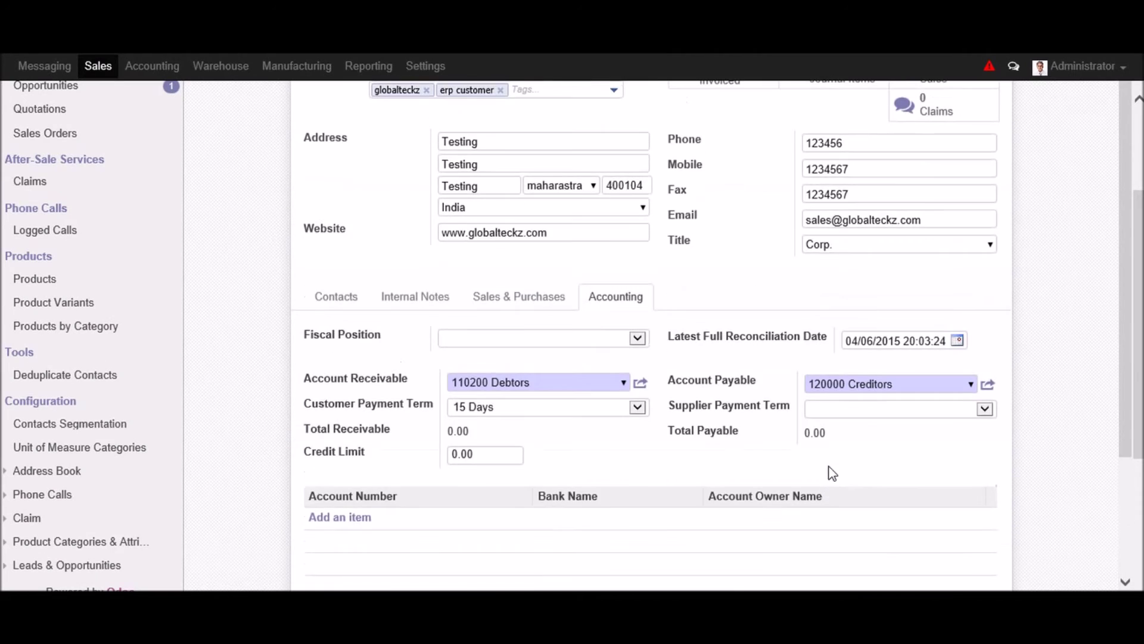
{"action": "scroll", "coordinate": [827, 472], "scroll_direction": "up", "scroll_amount": 3}
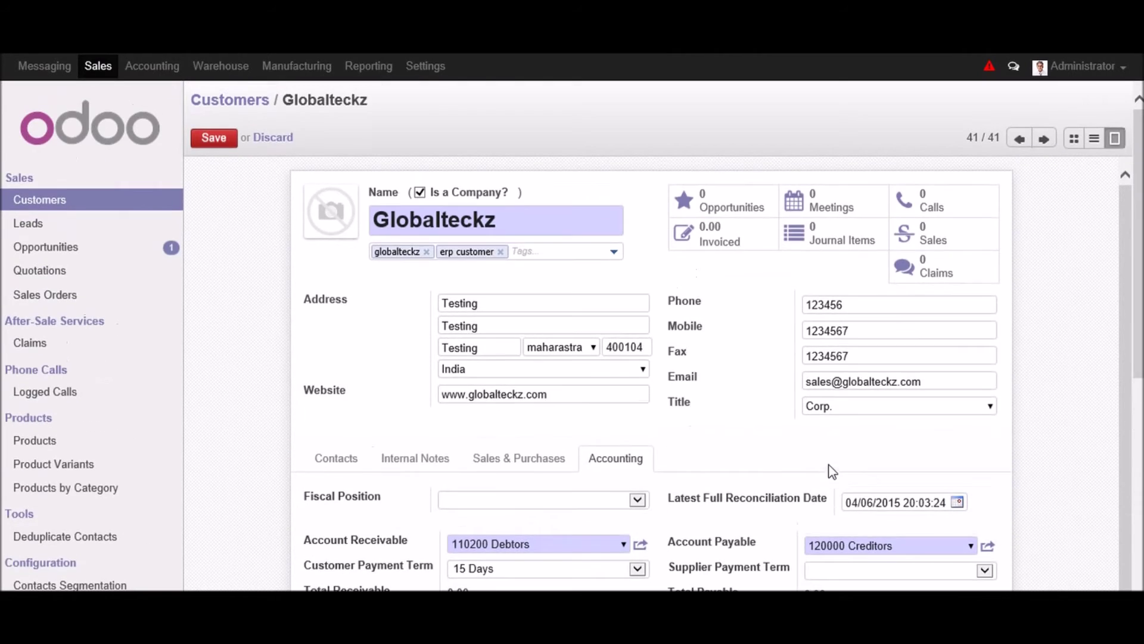
{"action": "left_click", "coordinate": [221, 142]}
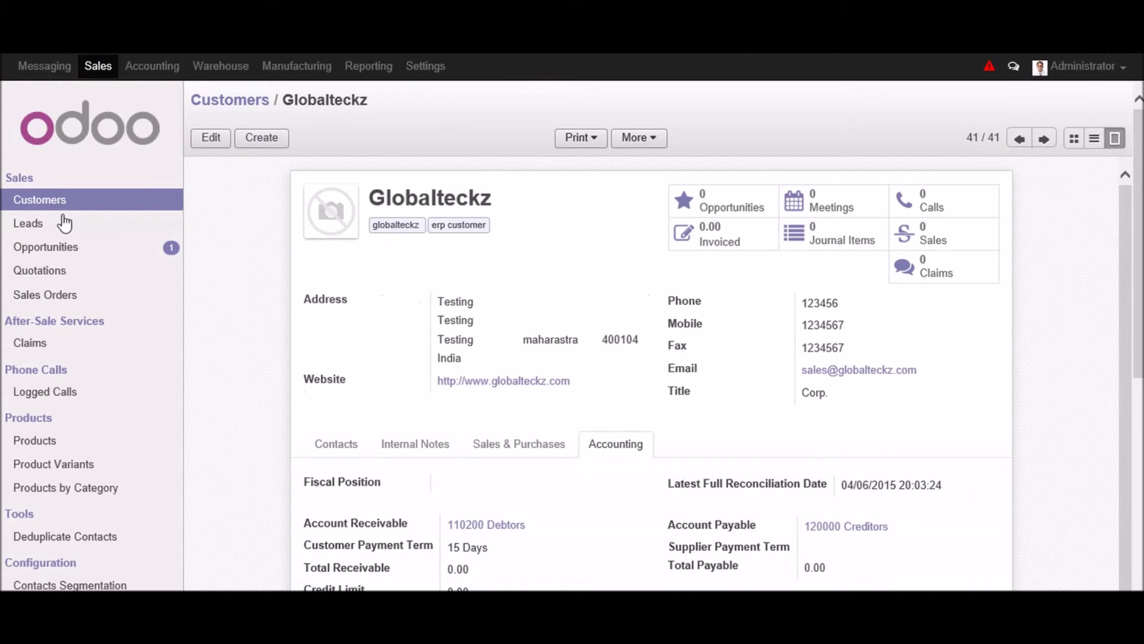
{"action": "left_click", "coordinate": [71, 204]}
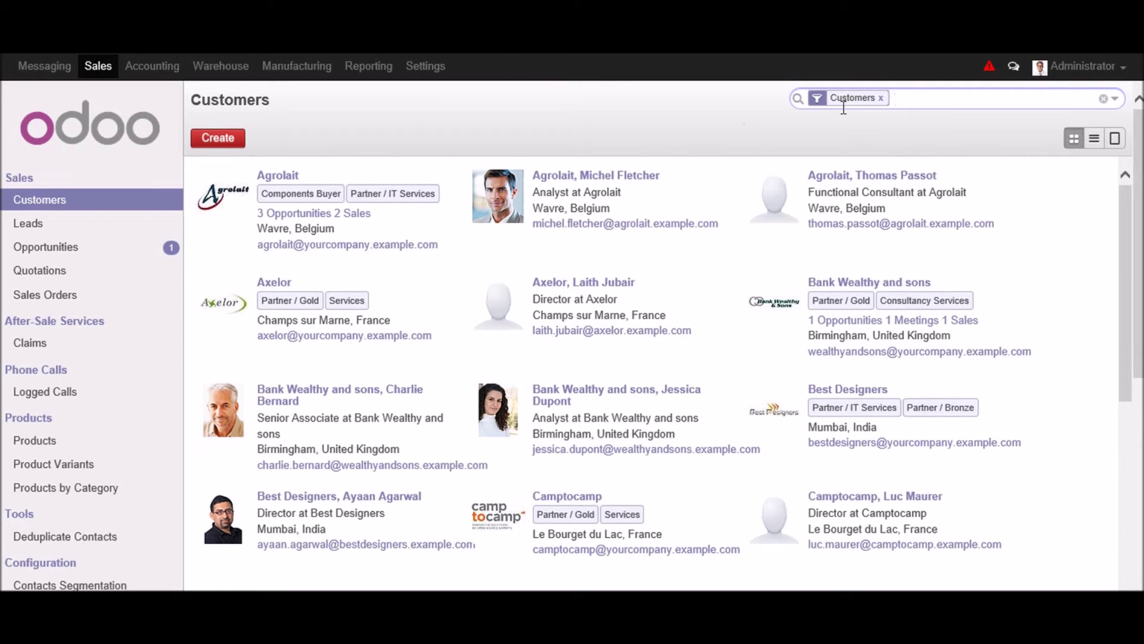
{"action": "type", "text": "globa"}
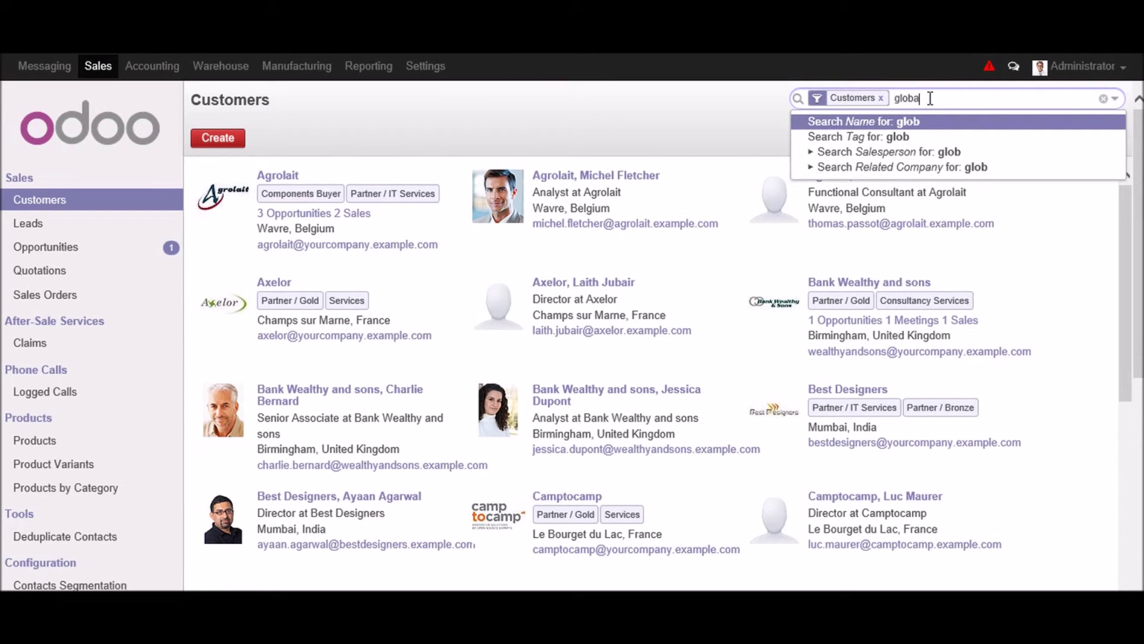
{"action": "type", "text": "lte"}
{"action": "type", "text": "ckz"}
Step: Search customers for 'globalteckz', open the record and view its opportunities
{"action": "key", "text": "Return"}
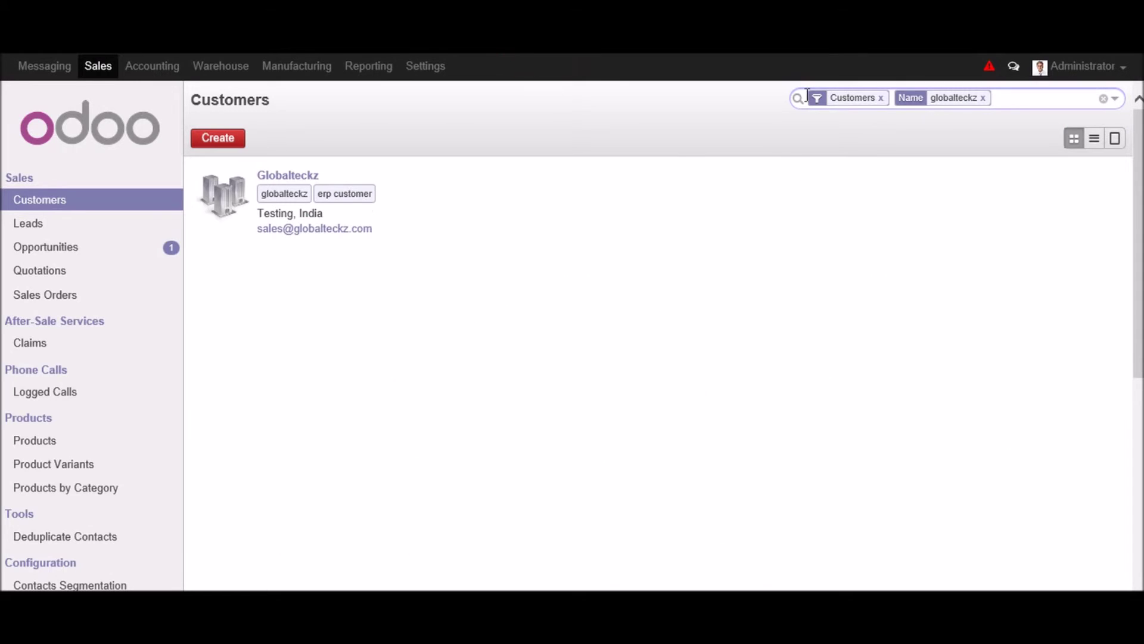
{"action": "left_click", "coordinate": [283, 176]}
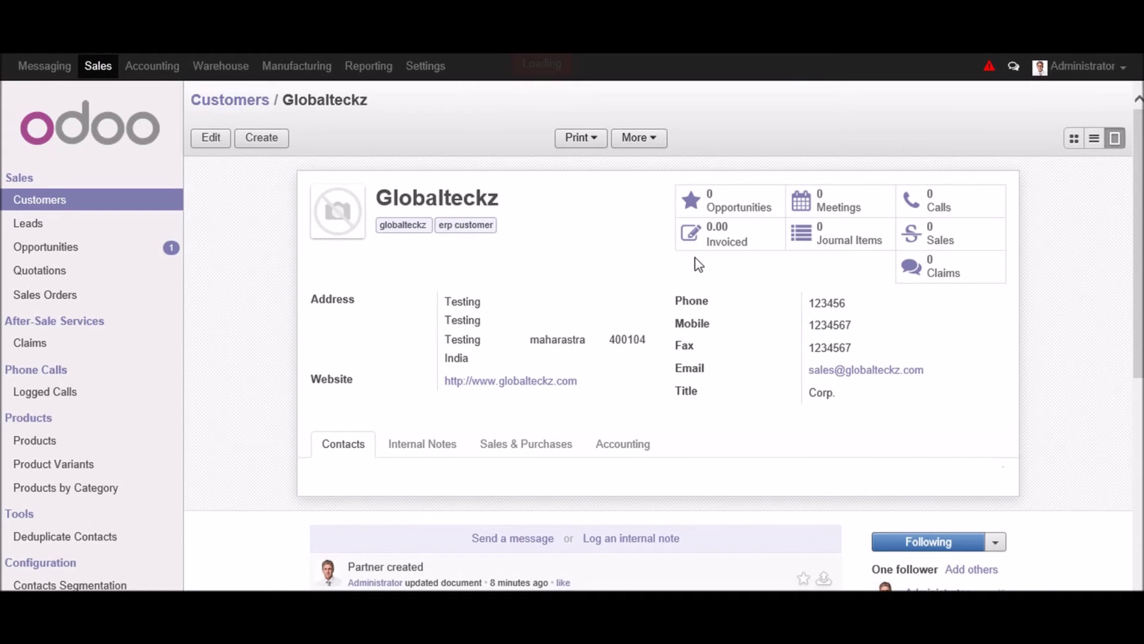
{"action": "left_click", "coordinate": [716, 215]}
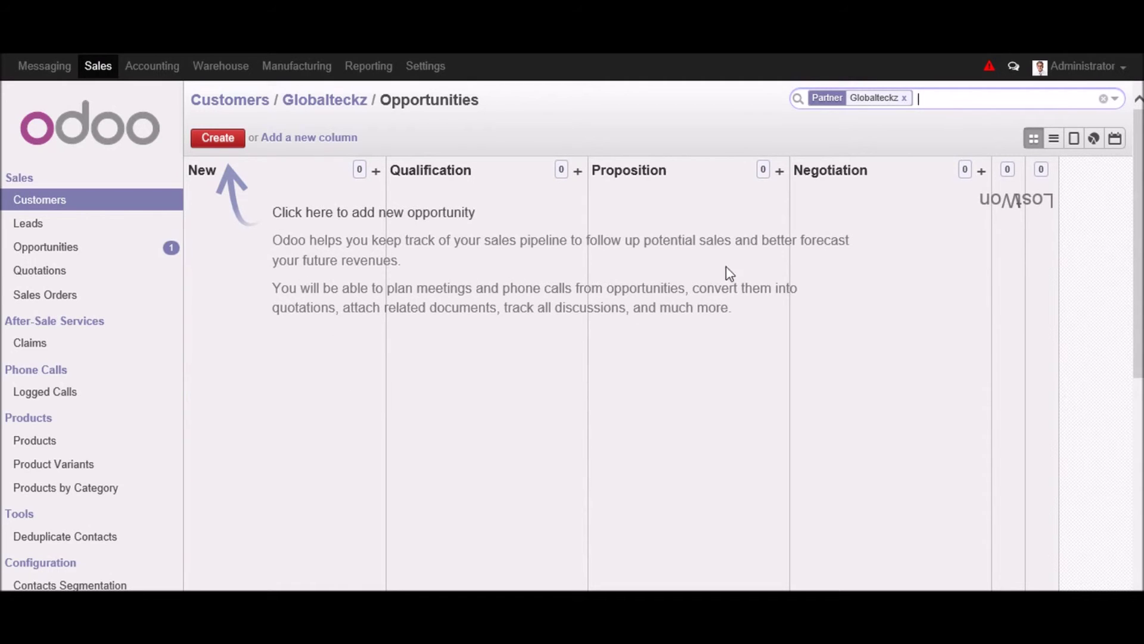
Step: Go back to the full customer list
{"action": "left_click", "coordinate": [94, 201]}
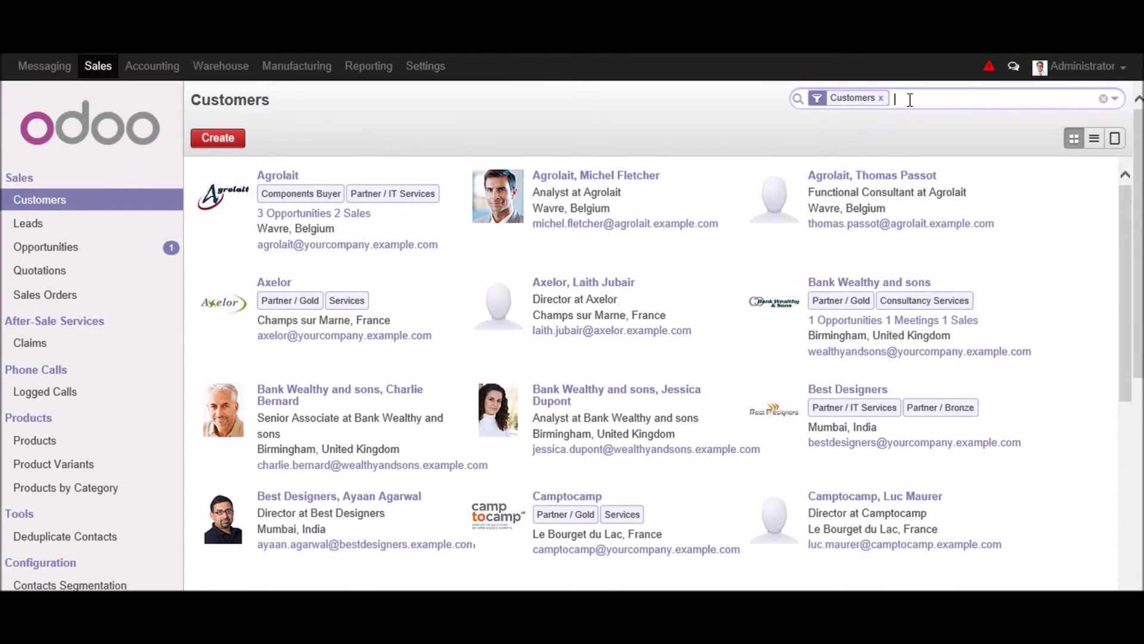
{"action": "type", "text": "globalt"}
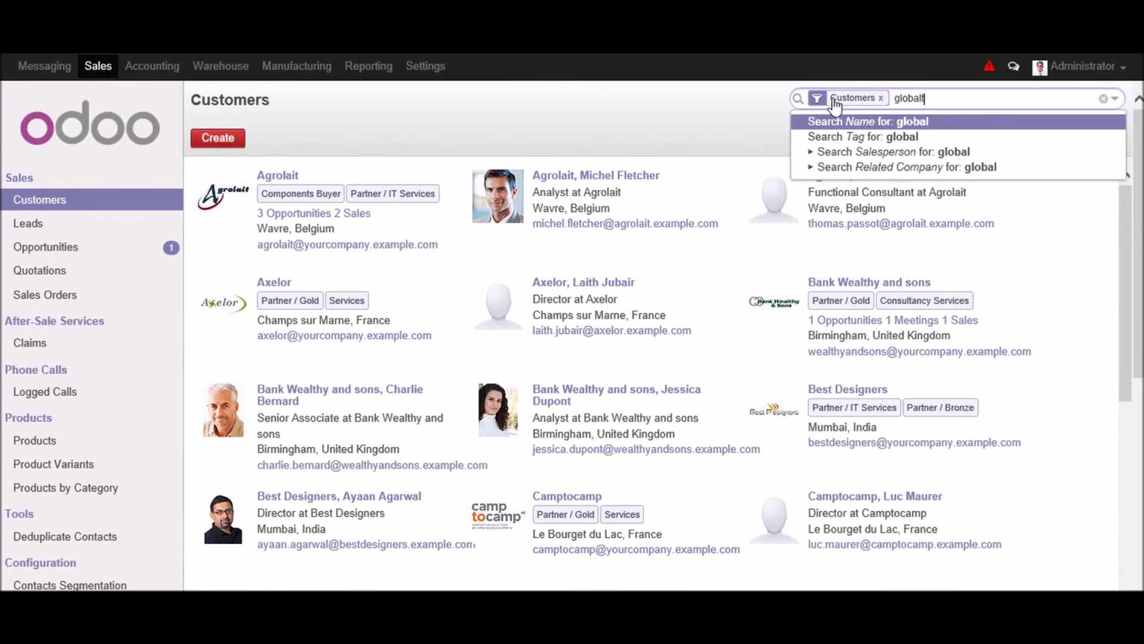
{"action": "type", "text": "eckz"}
Step: Search customers for 'globalteckz' and open the matching record
{"action": "key", "text": "Return"}
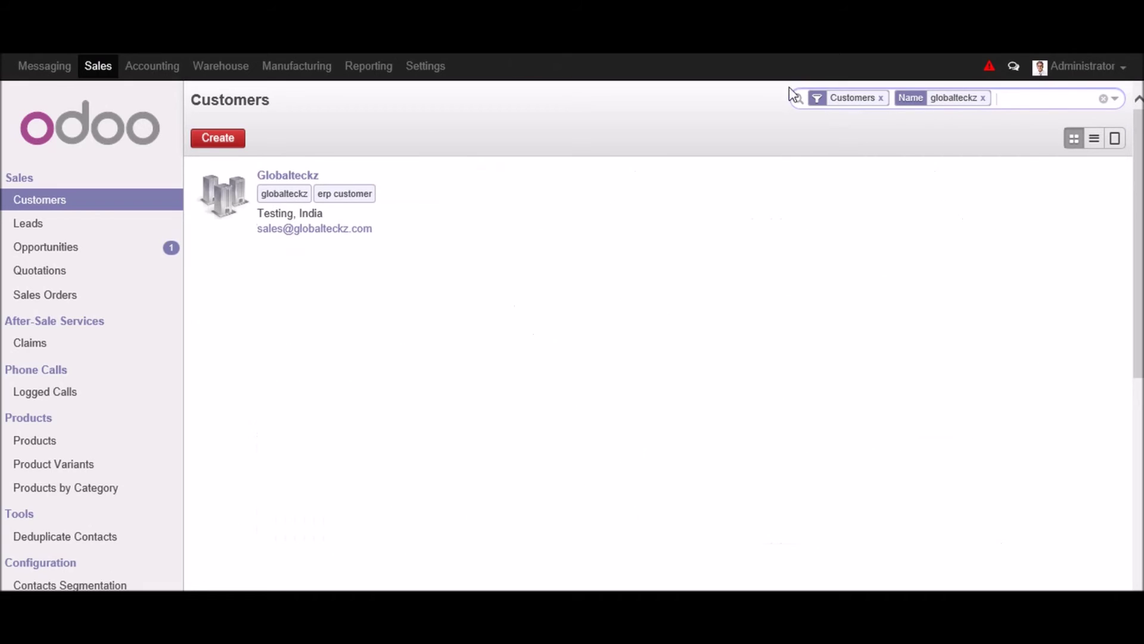
{"action": "left_click", "coordinate": [230, 185]}
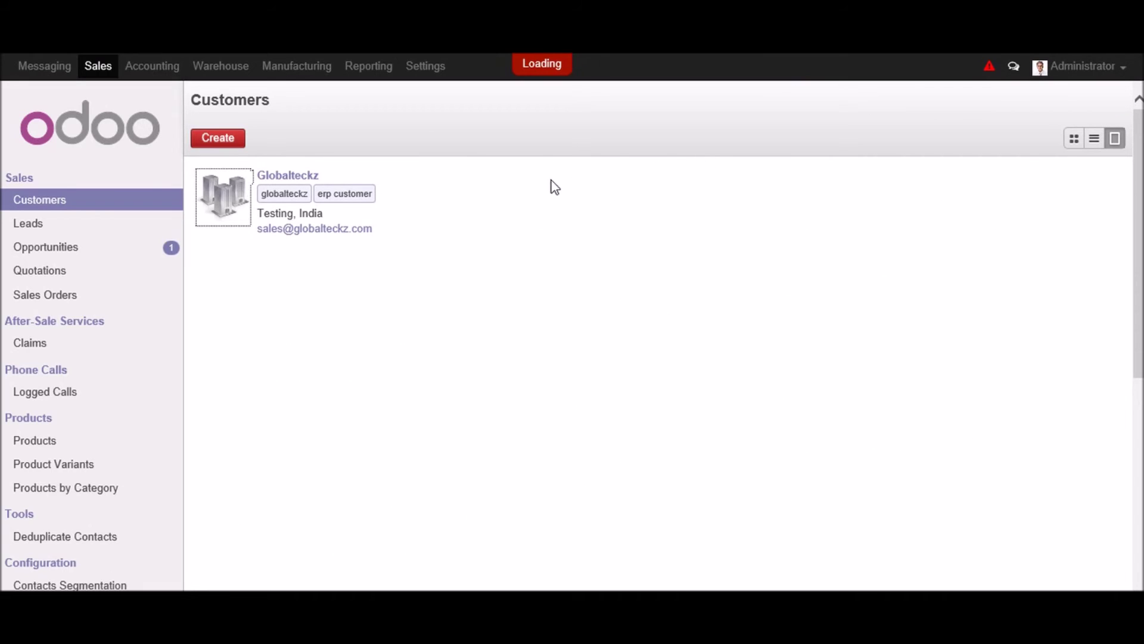